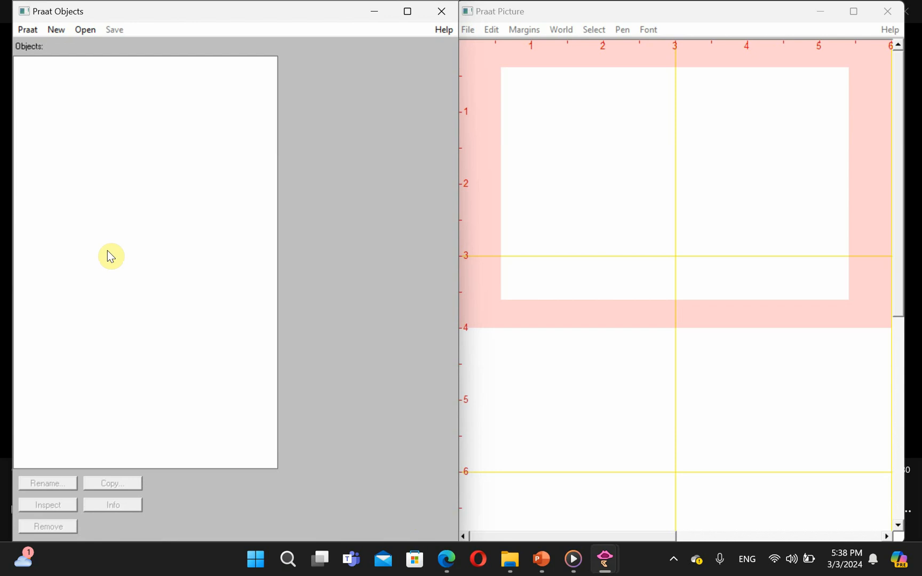
left_click(57, 30)
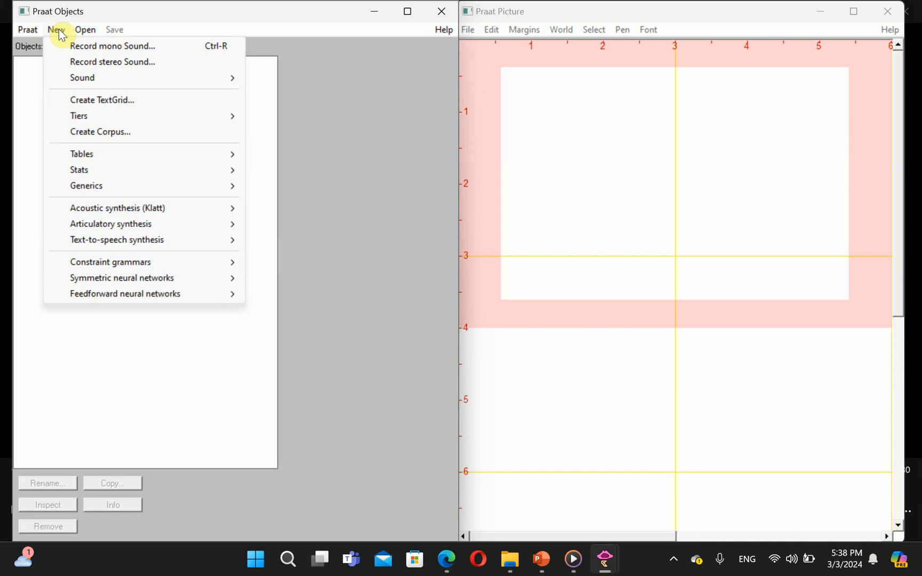
left_click(60, 31)
left_click(53, 32)
left_click(54, 31)
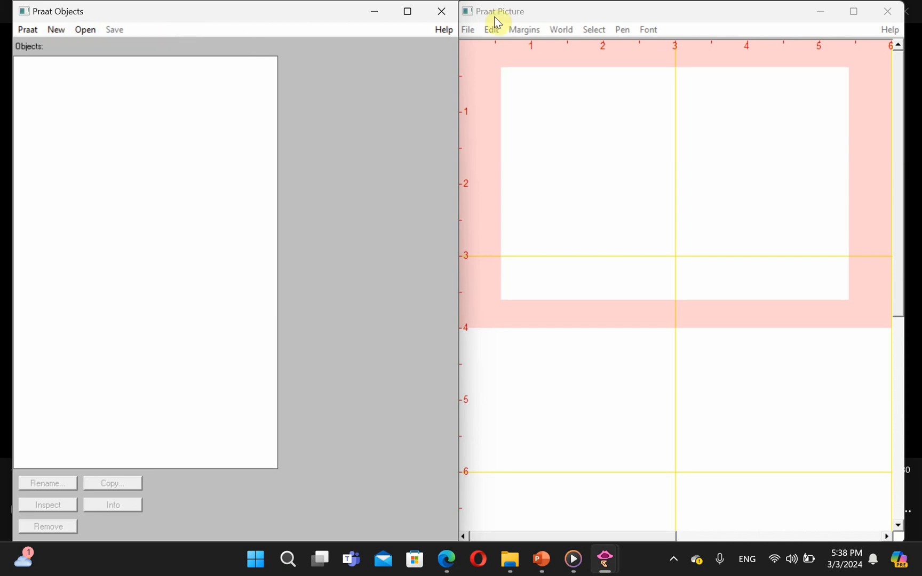
Step: Create a sound from the formula 1/2 * sin(2*pi*377*x), removing the randomGauss noise term and keeping the other default settings
left_click(59, 30)
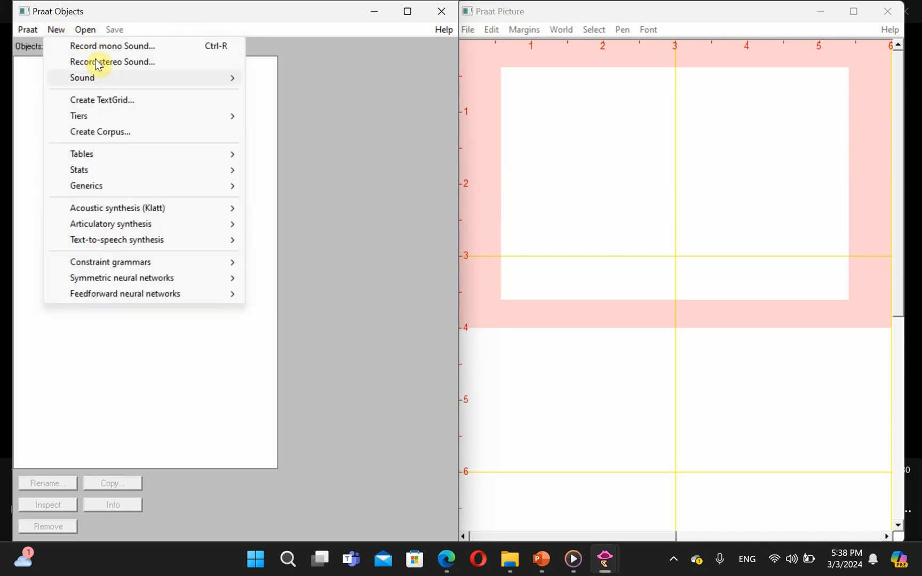
mouse_move(118, 80)
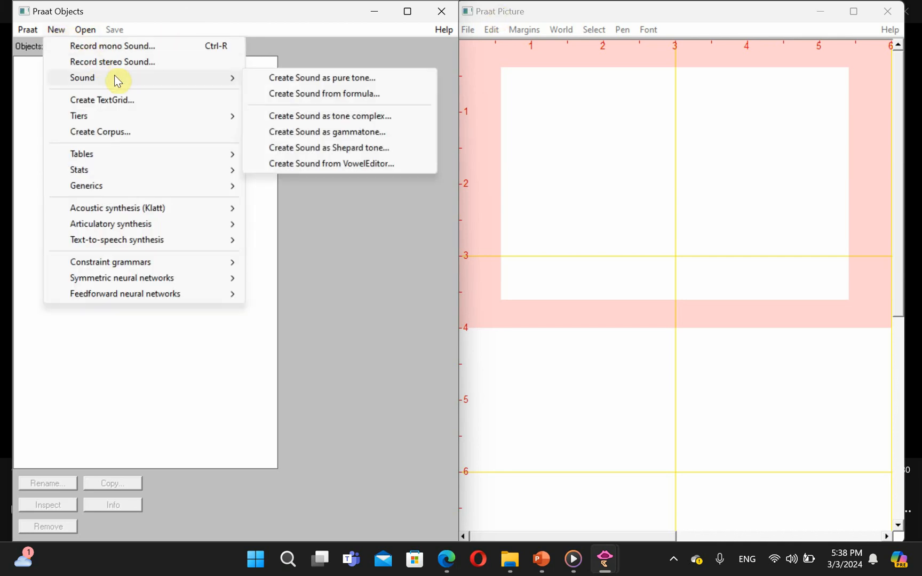
left_click(309, 95)
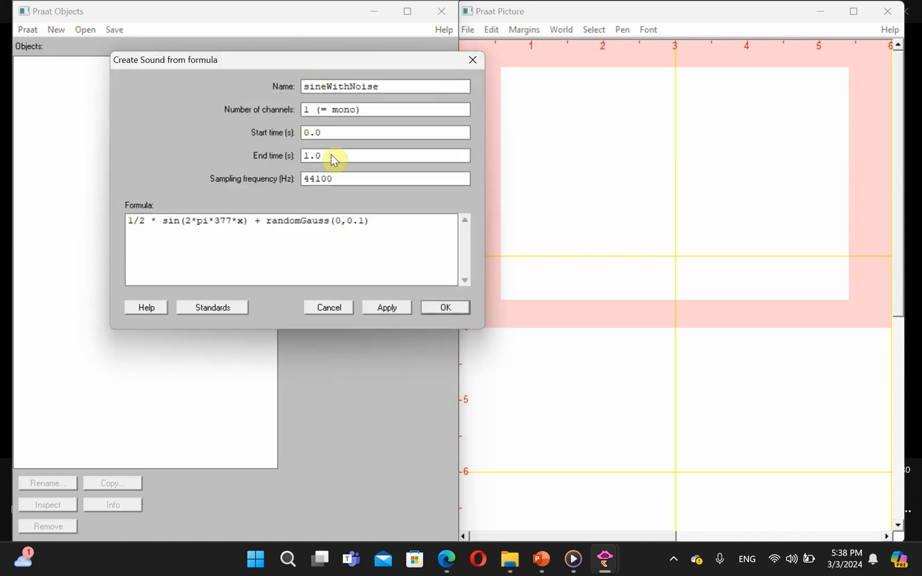
left_click_drag(339, 60, 483, 140)
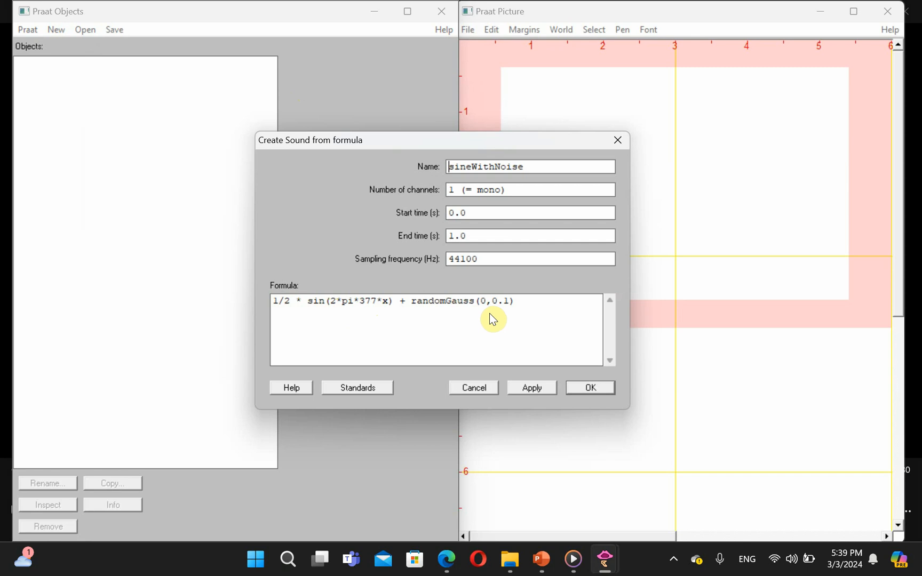
left_click_drag(510, 299, 403, 308)
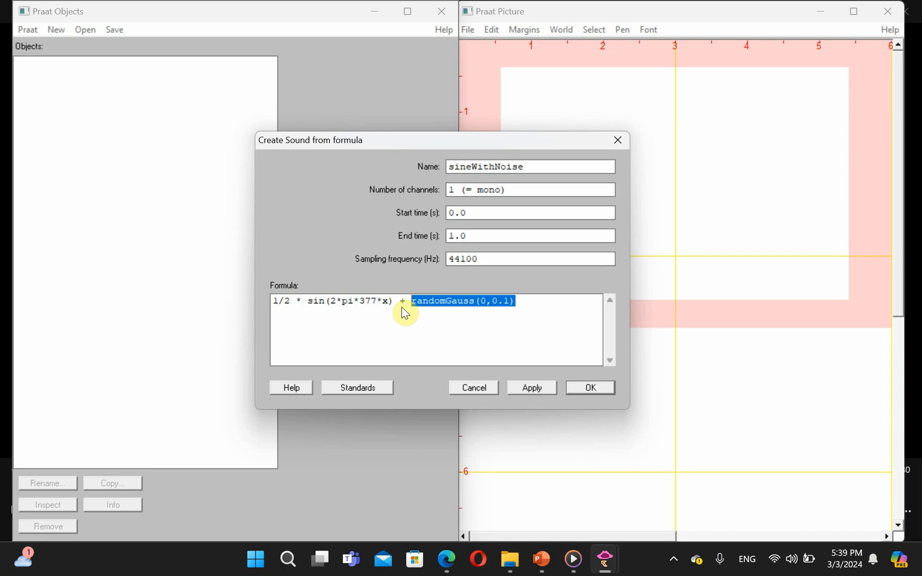
key("Delete")
key("BackSpace")
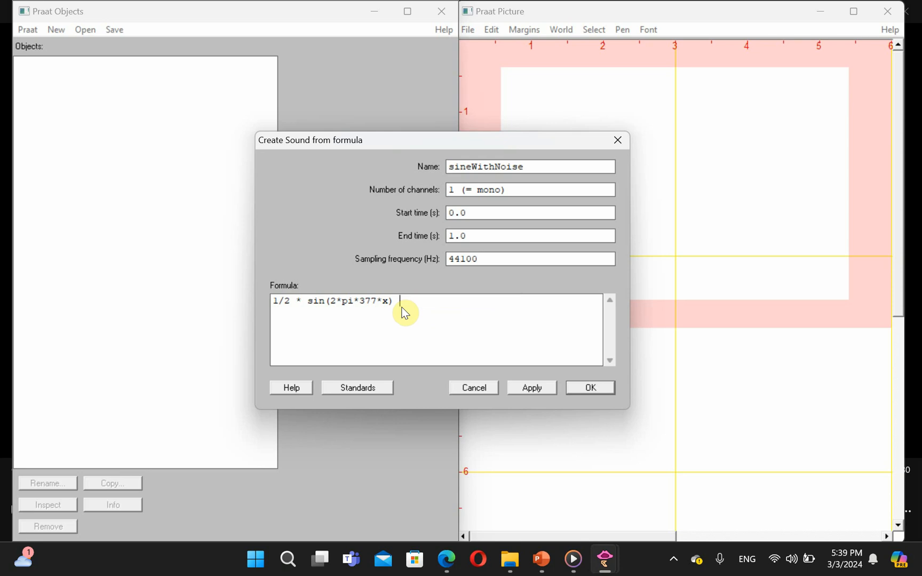
key("Return")
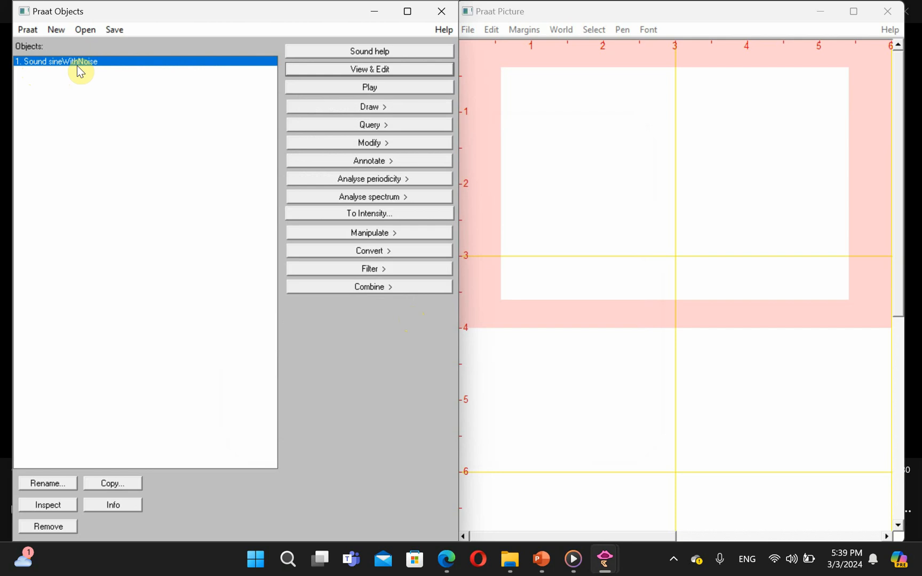
Step: Open the new sound for viewing and editing in a maximized window, with about 0.278 to 0.634 s selected
left_click(329, 69)
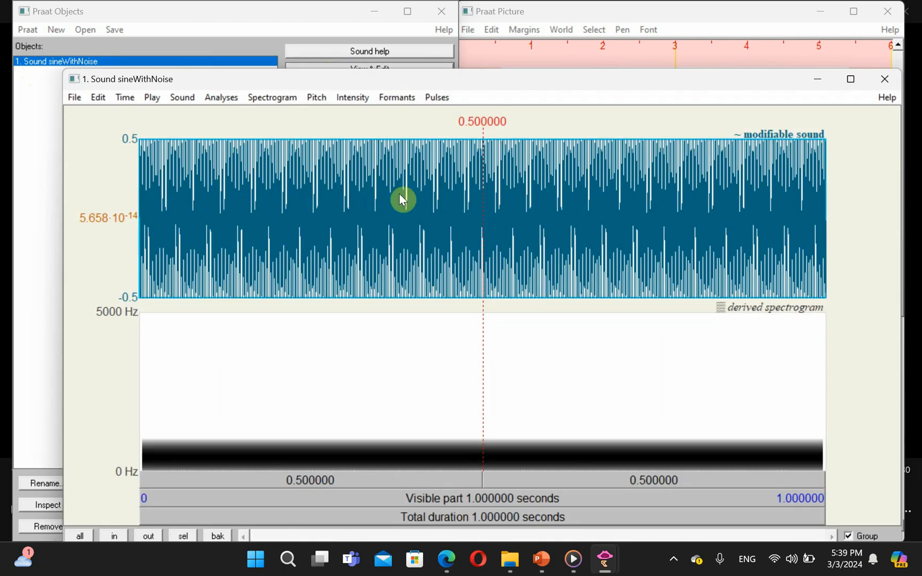
left_click_drag(330, 216, 575, 236)
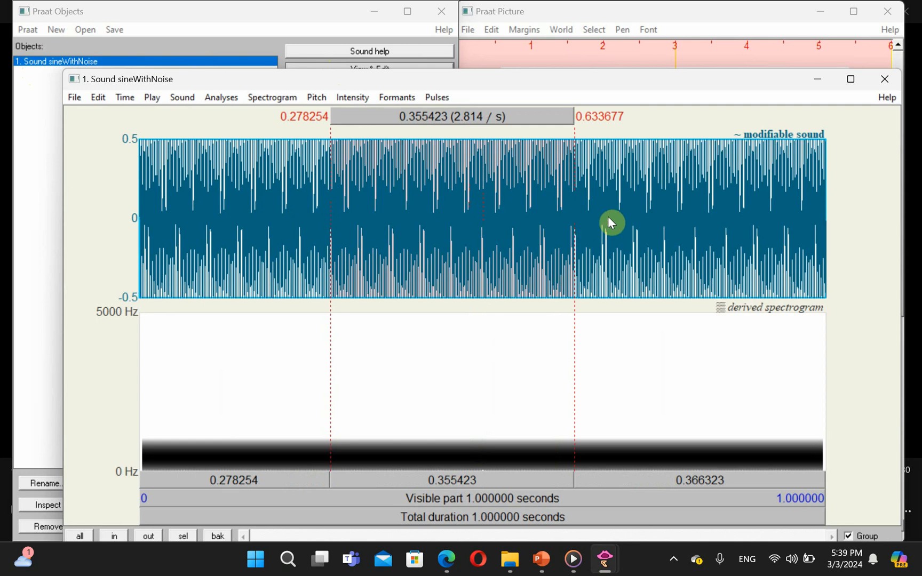
left_click(849, 79)
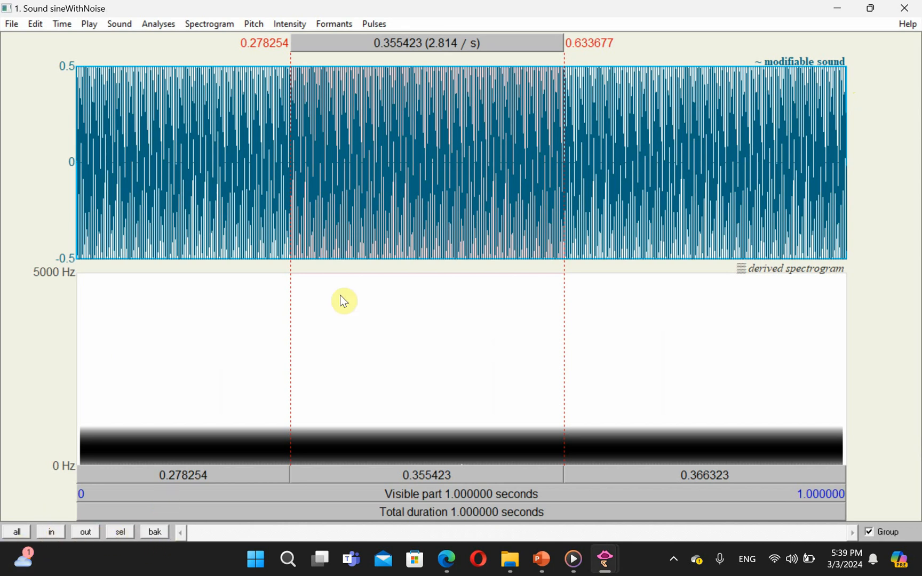
Step: Select one full cycle of the sine wave from trough to trough, about 0.0025 s long, starting near 0.498 s
left_click(51, 532)
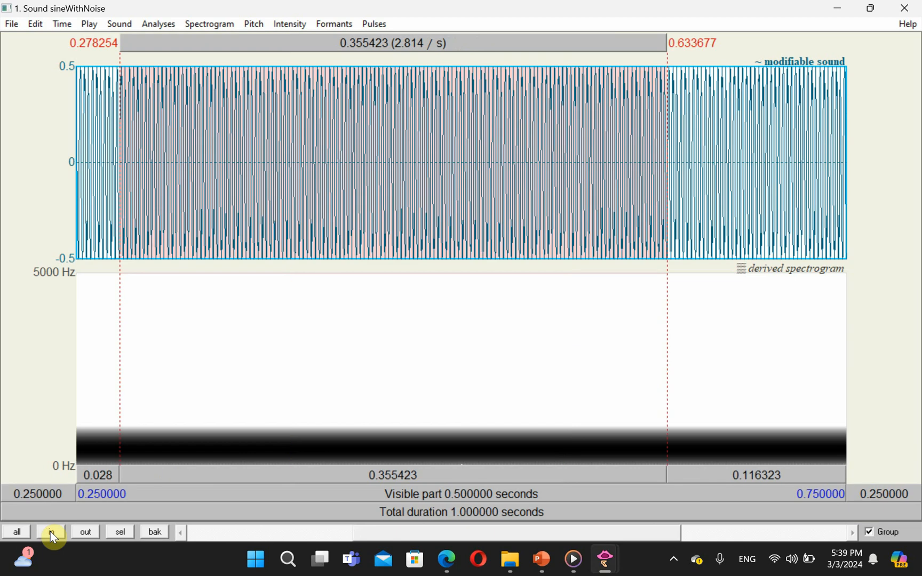
left_click(50, 531)
left_click(50, 531)
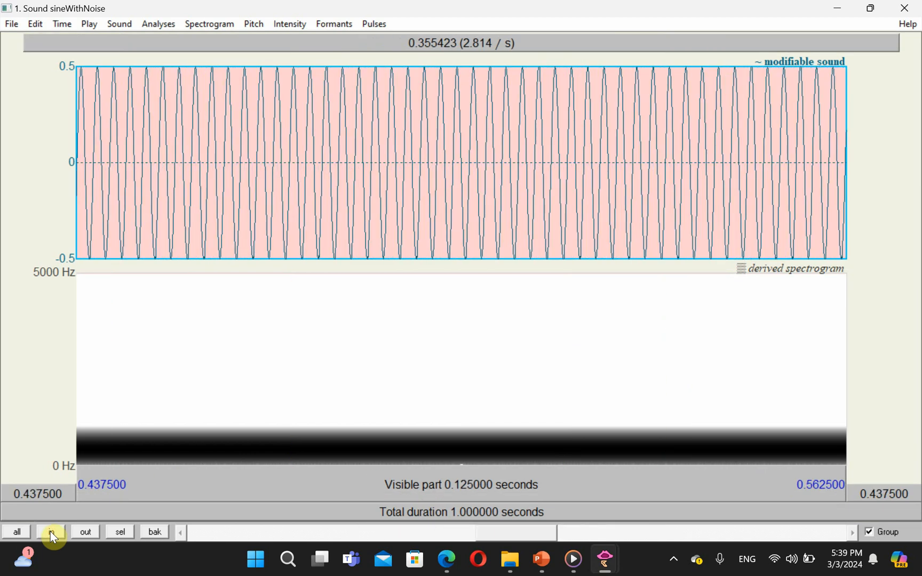
left_click(50, 531)
left_click(51, 532)
left_click(50, 531)
left_click(50, 532)
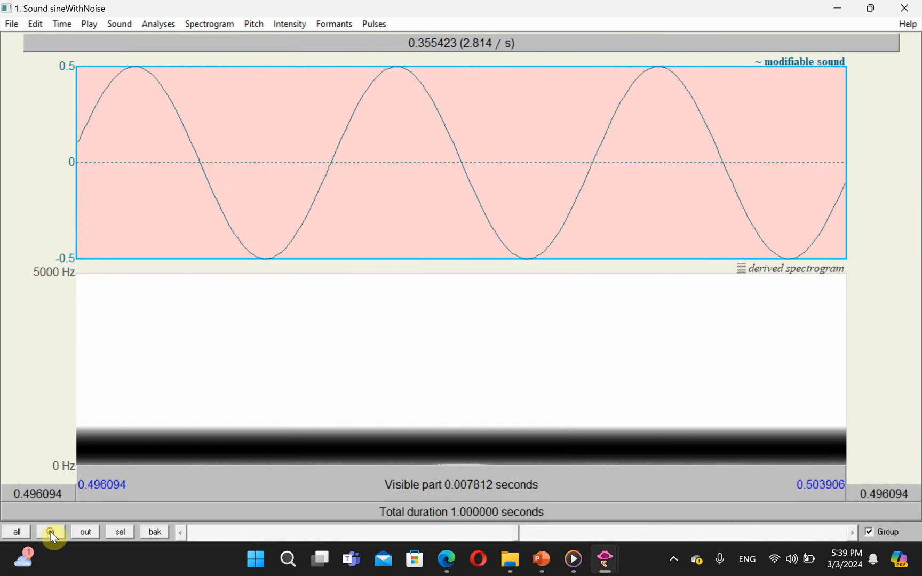
left_click(235, 273)
left_click(270, 259)
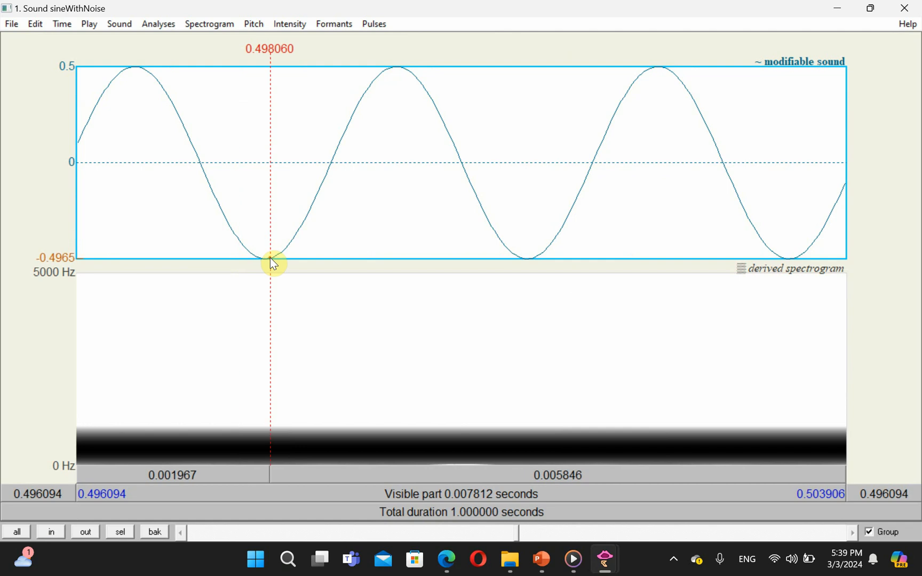
left_click_drag(270, 258, 520, 281)
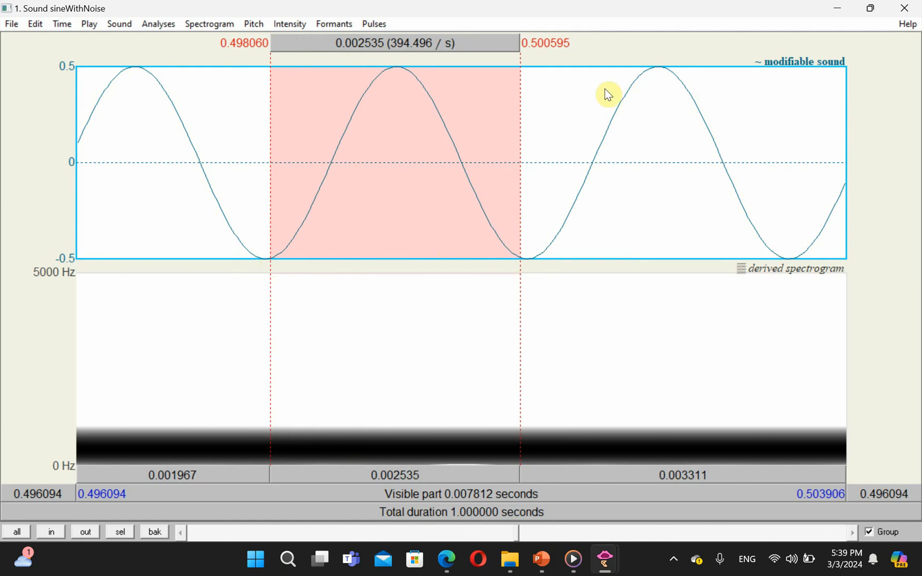
Step: Select a single trough-to-trough cycle in a wider stretch of the waveform, from about 0.5033 to 0.5058 s
key("ctrl+o")
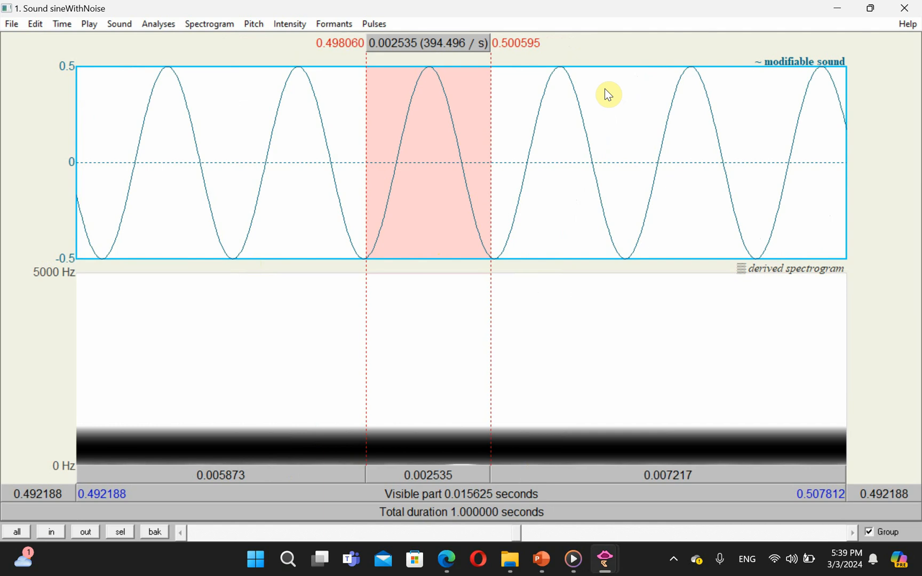
key("ctrl+o")
left_click(463, 170)
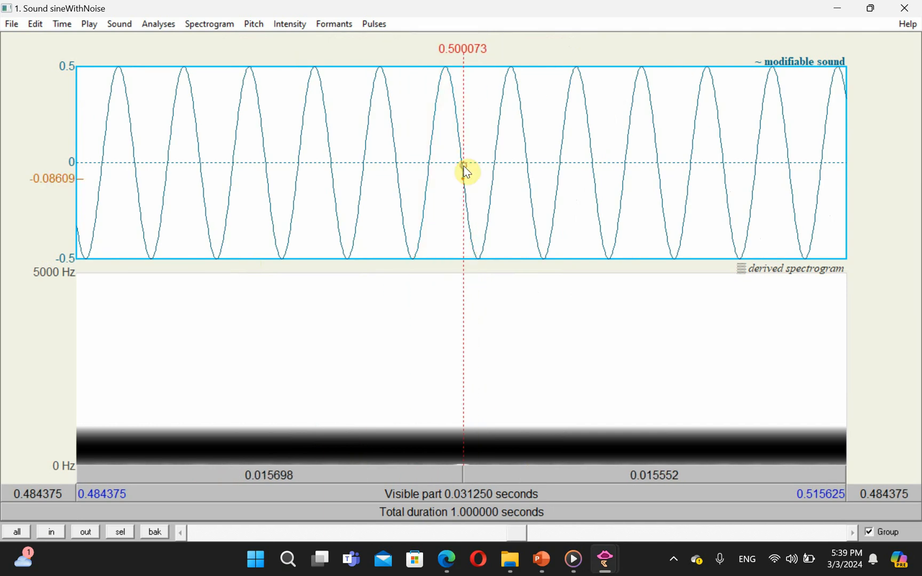
left_click_drag(346, 258, 605, 272)
left_click(483, 253)
left_click(545, 260)
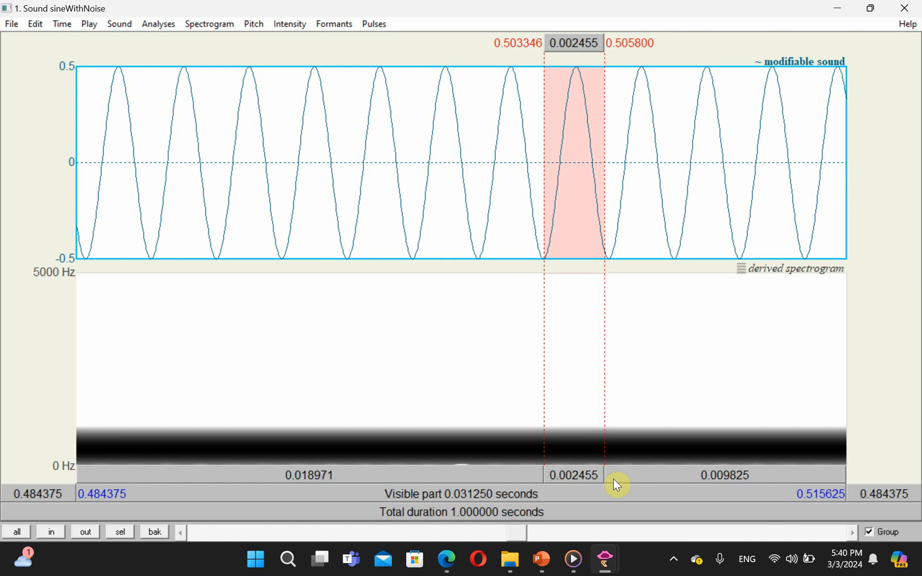
Step: Return to the Praat Objects window and start creating another sound from a formula
mouse_move(597, 563)
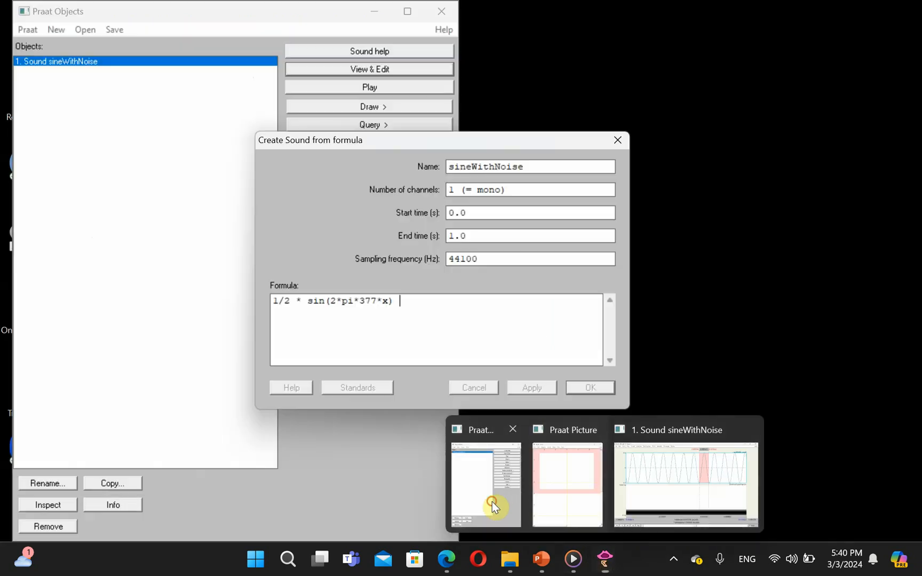
left_click(492, 502)
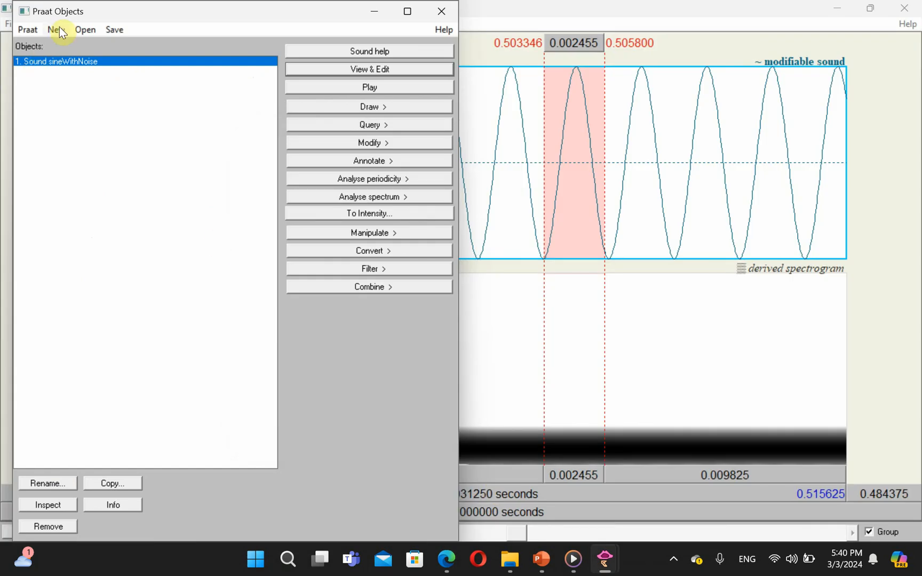
left_click(60, 26)
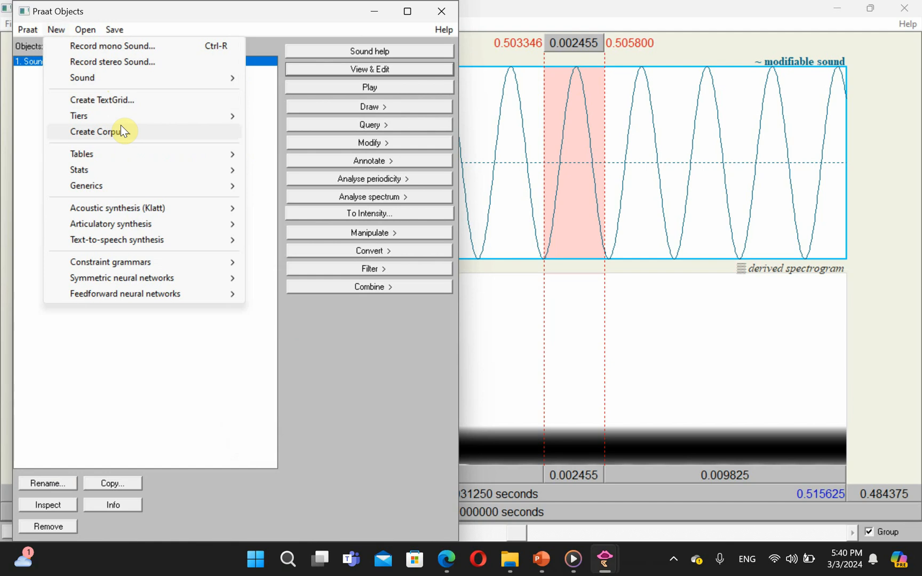
mouse_move(191, 85)
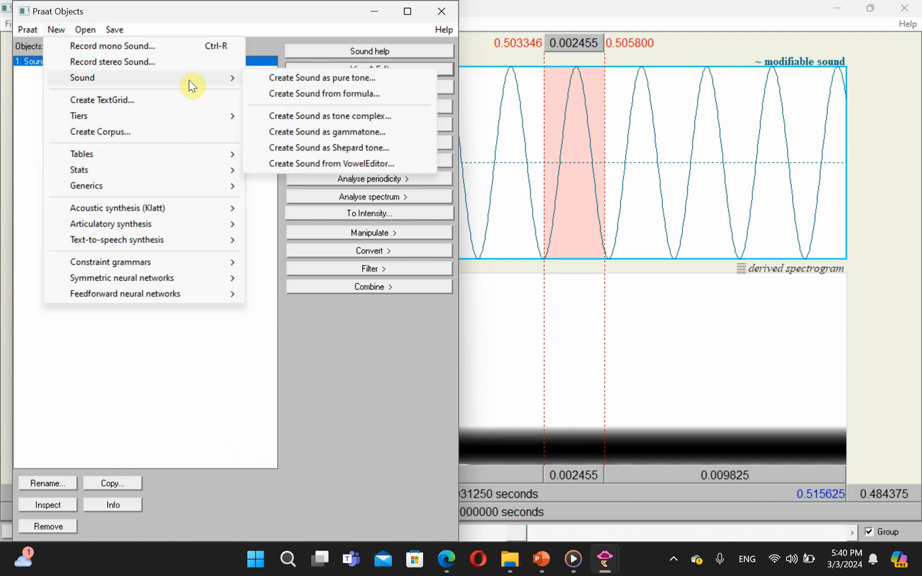
left_click(348, 95)
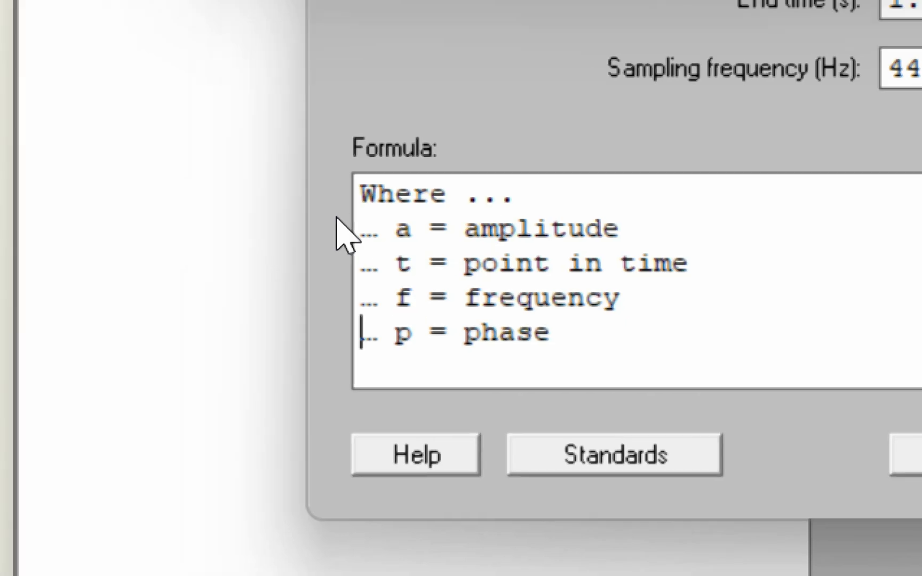
Step: Go through the first line of the formula text up to the 2π term of y = a*sin(2π * t * f + p)
key("Up")
key("Up")
key("Up")
key("Up")
key("Up")
key("Up")
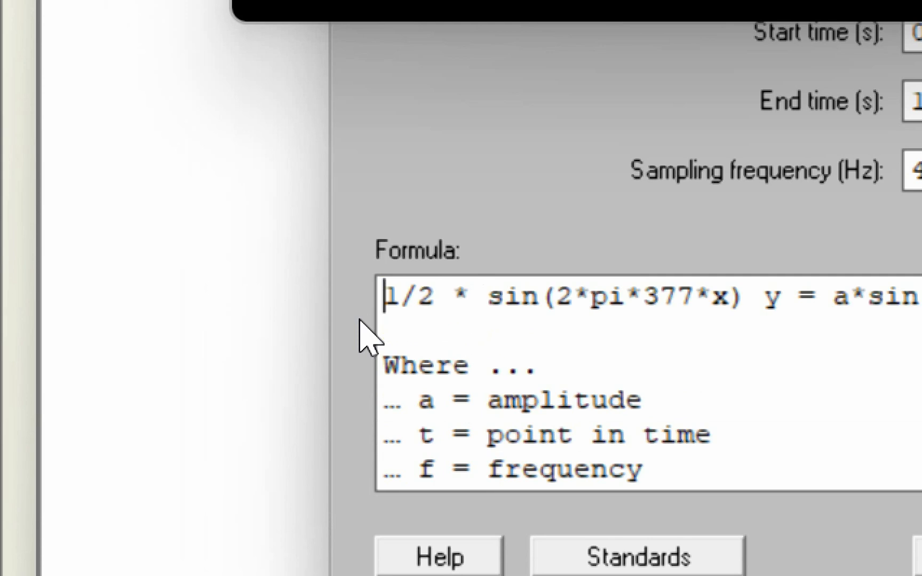
key("Right")
key("Right")
key("Right")
key("Right")
key("Right")
key("Right")
key("Right")
key("Right")
key("Right")
key("Right")
key("Right")
key("Right")
key("Right")
key("Right")
key("Right")
key("Right")
key("Right")
key("Right")
key("Right")
key("Right")
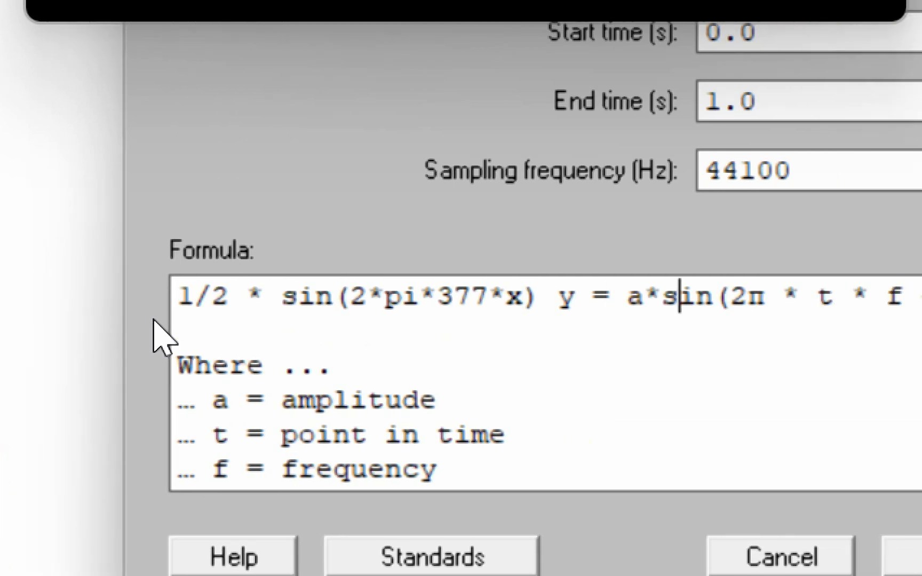
key("Right")
key("Right")
key("Right")
key("Right")
key("Right")
key("Right")
key("Left")
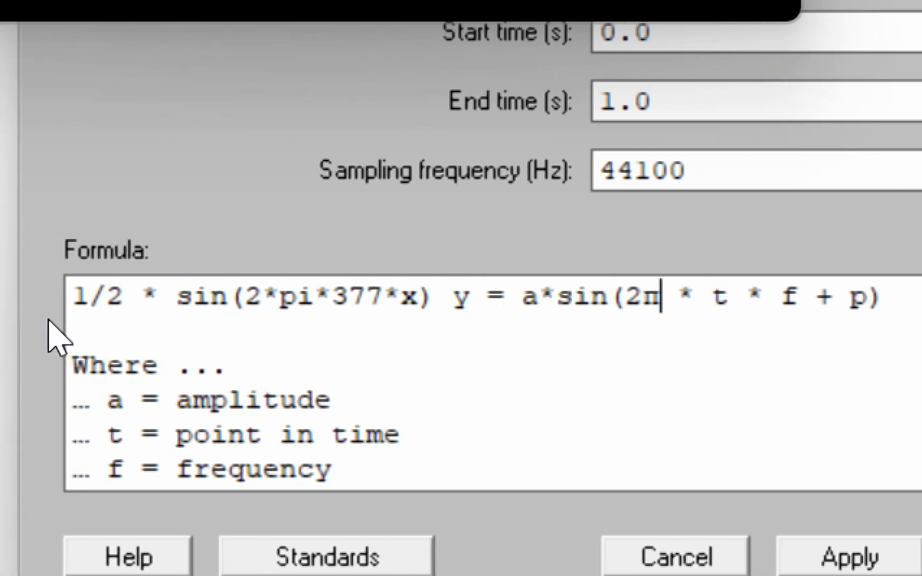
Step: Examine the sin, 2π and t terms in the general sine wave equation
key("Left")
key("Left")
key("Left")
key("Left")
key("Left")
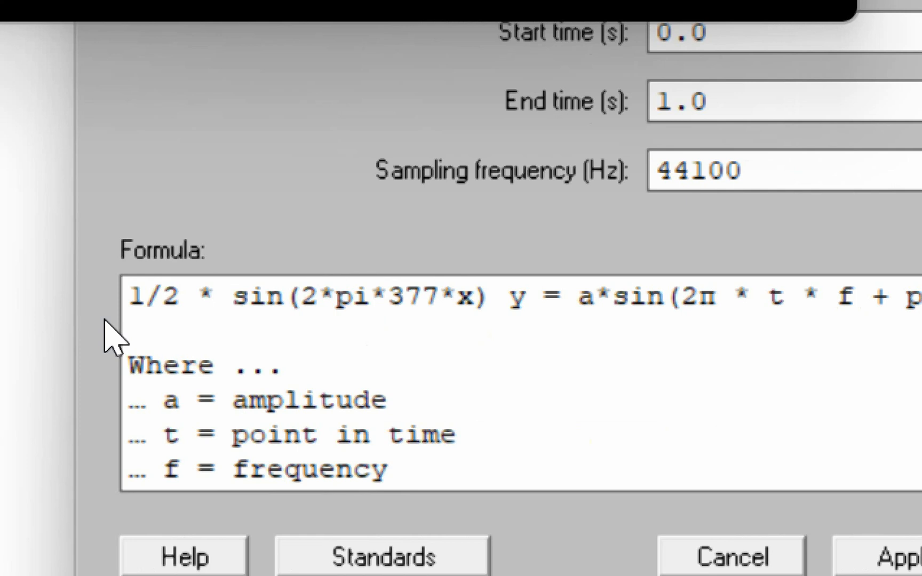
key("Left")
key("Right")
key("Right")
key("Right")
key("Right")
key("Right")
key("Right")
key("Right")
key("Right")
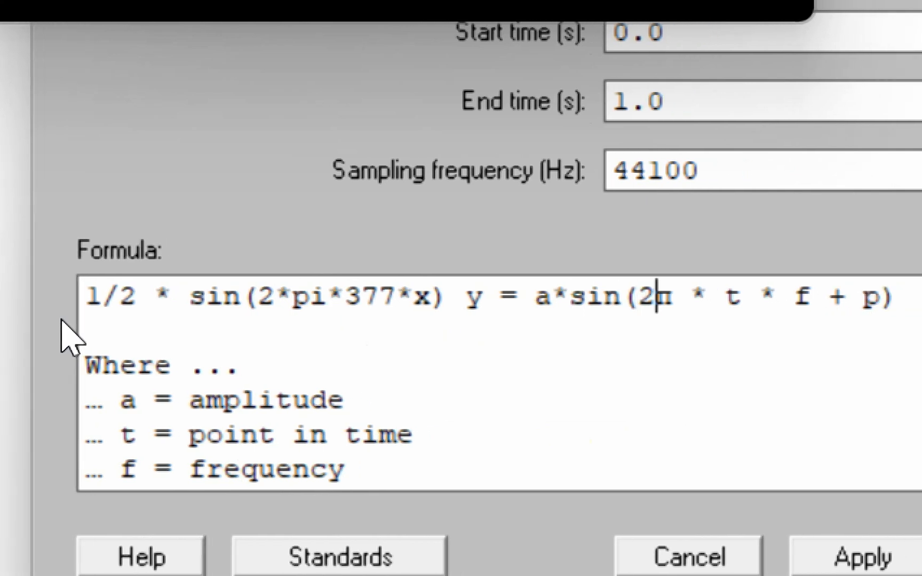
key("Right")
key("Right")
key("Right")
key("Right")
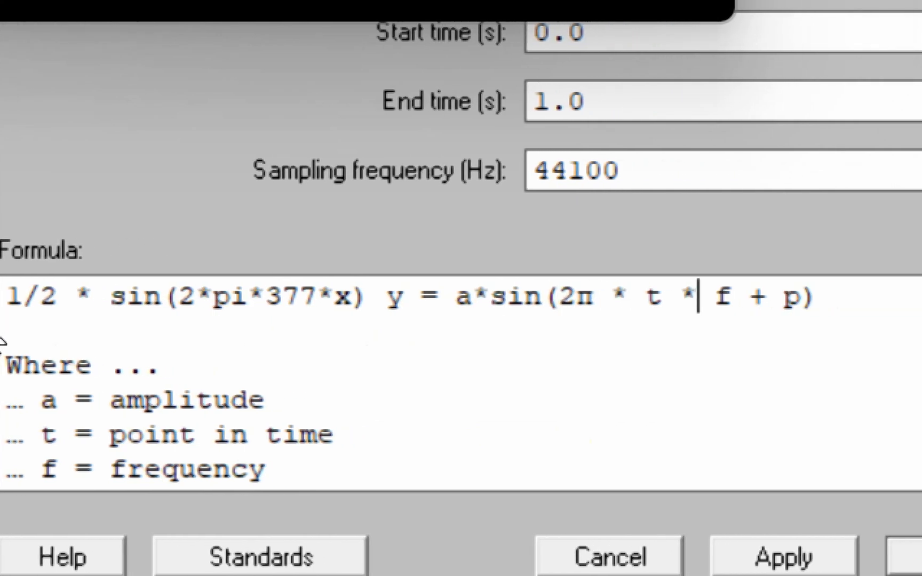
Step: Go back through the general equation from the t term to the amplitude factor a
key("Left")
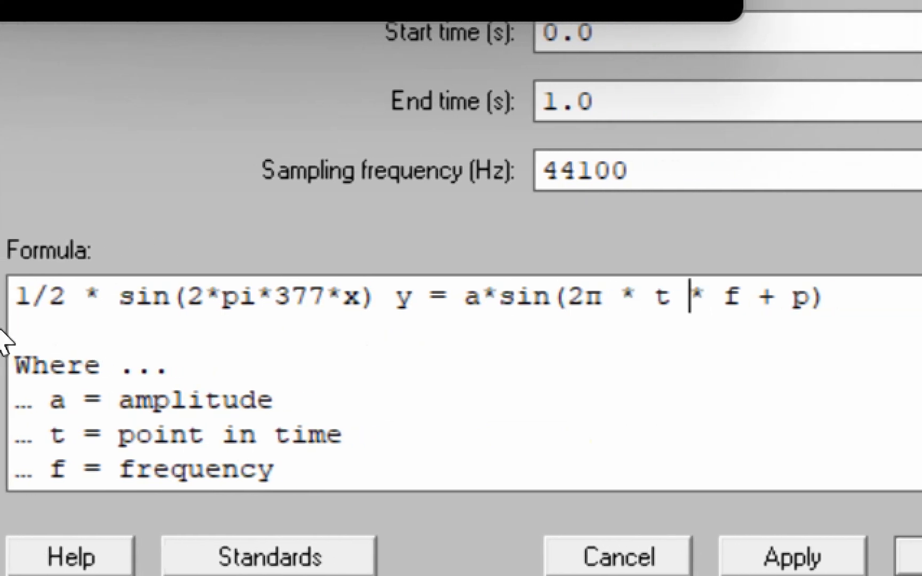
key("Left")
key("Left")
key("Left")
key("Left")
key("Left")
key("Left")
key("Left")
key("Left")
key("Left")
key("Left")
key("Left")
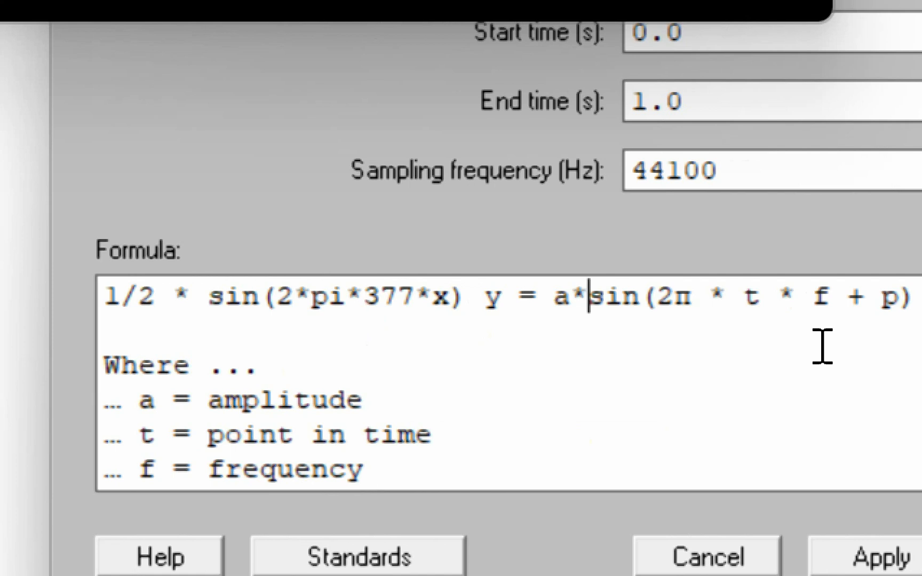
Step: Review the formula text again, comparing 1/2 * sin(2*pi*377*x) with the general equation's terms
key("Right")
key("Right")
key("Right")
key("Right")
key("Right")
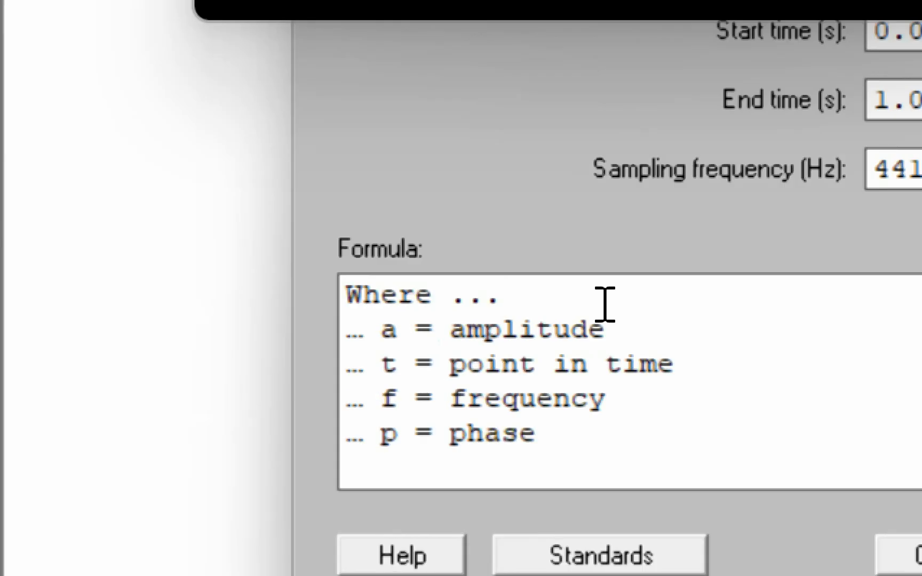
key("Right")
key("Up")
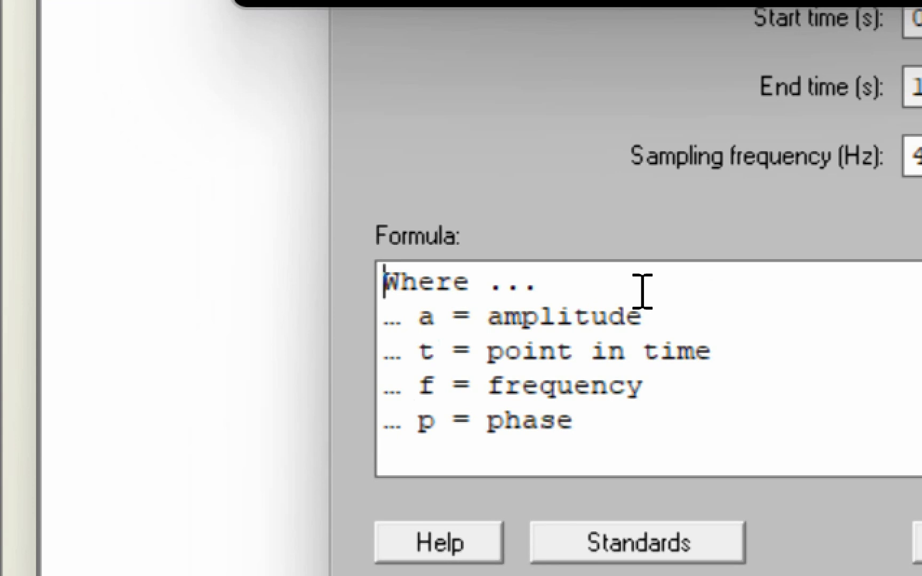
key("Up")
key("Up")
key("Right")
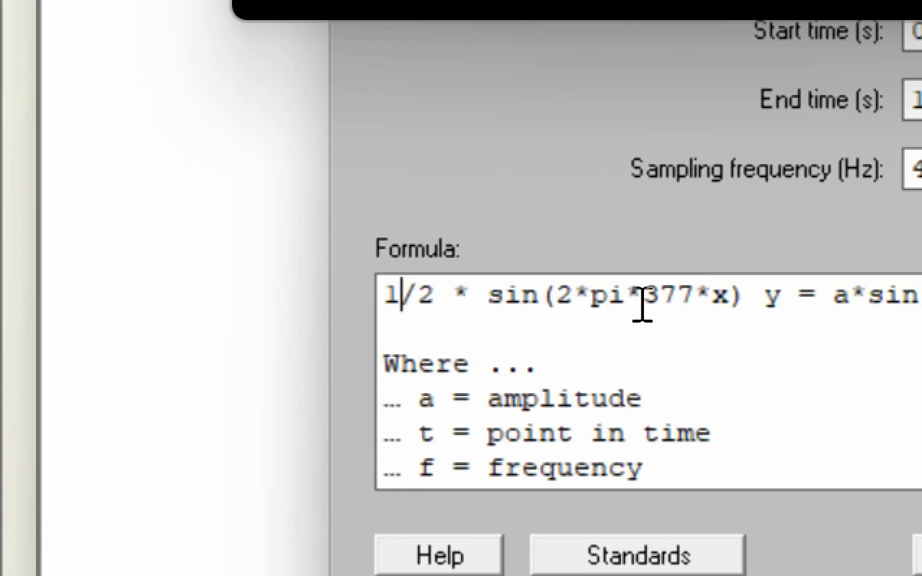
key("Right")
key("Right")
key("Right")
key("Right")
key("Right")
key("Right")
key("Right")
key("Right")
key("Right")
key("Right")
key("Right")
key("Right")
key("Right")
key("Right")
key("Right")
key("Right")
key("Right")
key("Right")
key("Right")
key("Right")
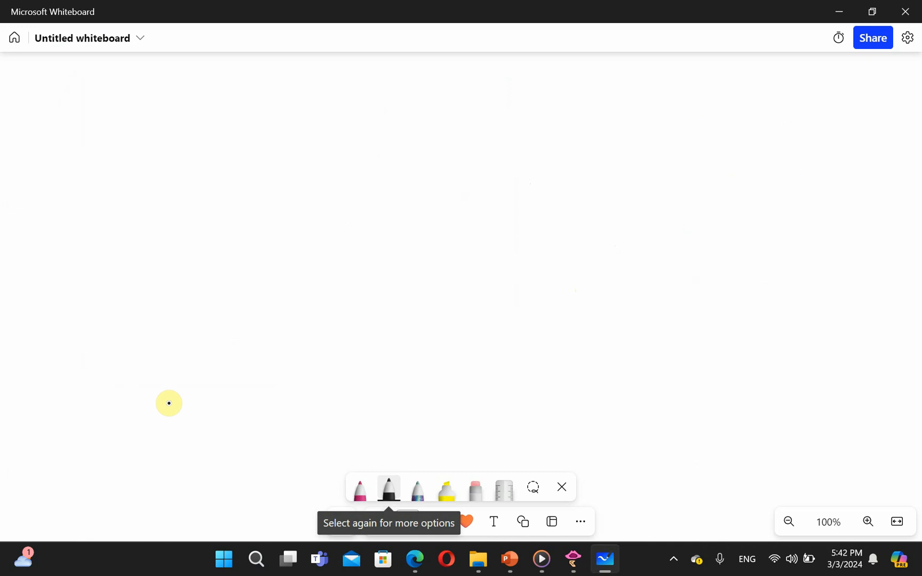
Step: Sketch a freehand circle in black near the middle of the whiteboard, with a center dot and a radius line to its edge
mouse_move(376, 244)
left_mouse_down()
mouse_move(381, 201)
mouse_move(478, 141)
mouse_move(552, 350)
mouse_move(407, 359)
mouse_move(388, 245)
left_mouse_up()
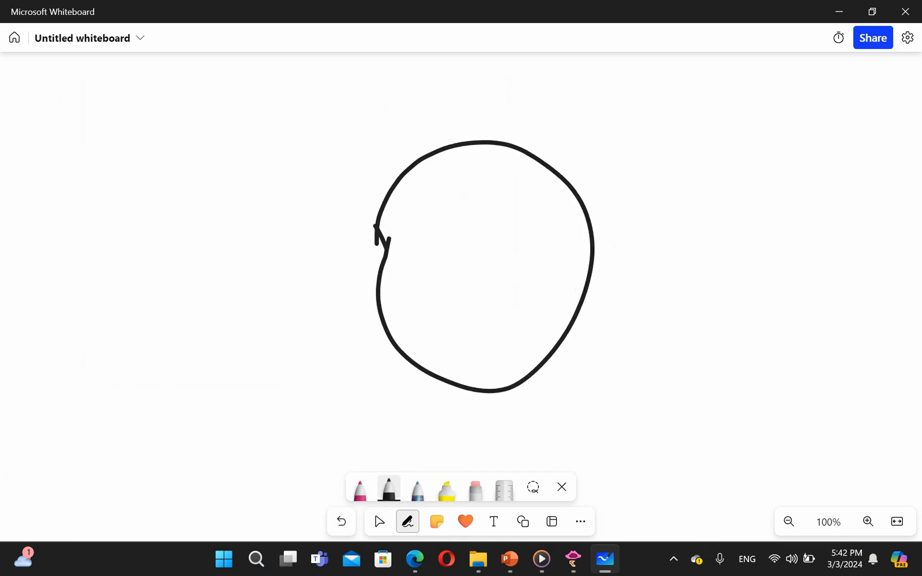
left_click(483, 267)
left_click_drag(492, 270, 592, 218)
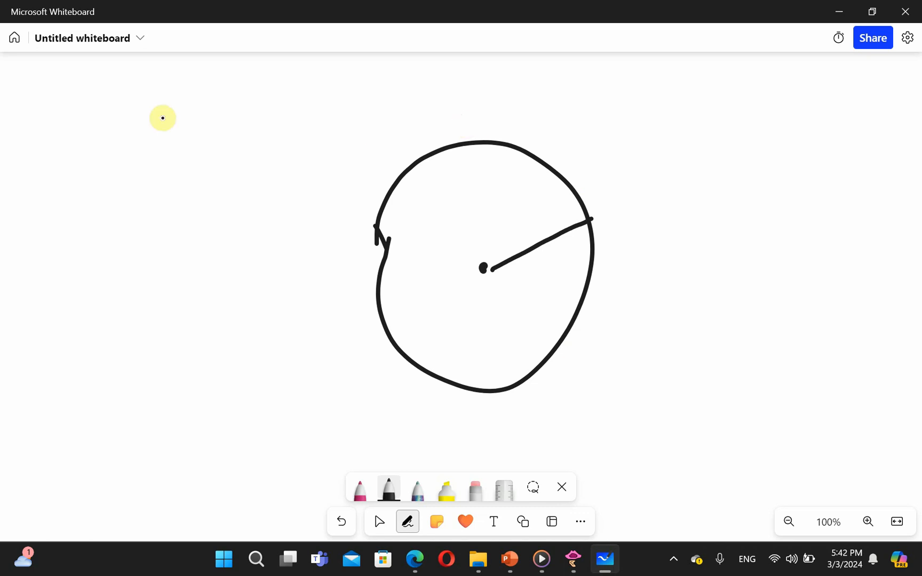
Step: Sketch a second circle with center dot and radius left of the first, and trace over its radius and outline
mouse_move(90, 243)
left_mouse_down()
mouse_move(132, 179)
mouse_move(276, 374)
mouse_move(114, 360)
mouse_move(97, 241)
left_mouse_up()
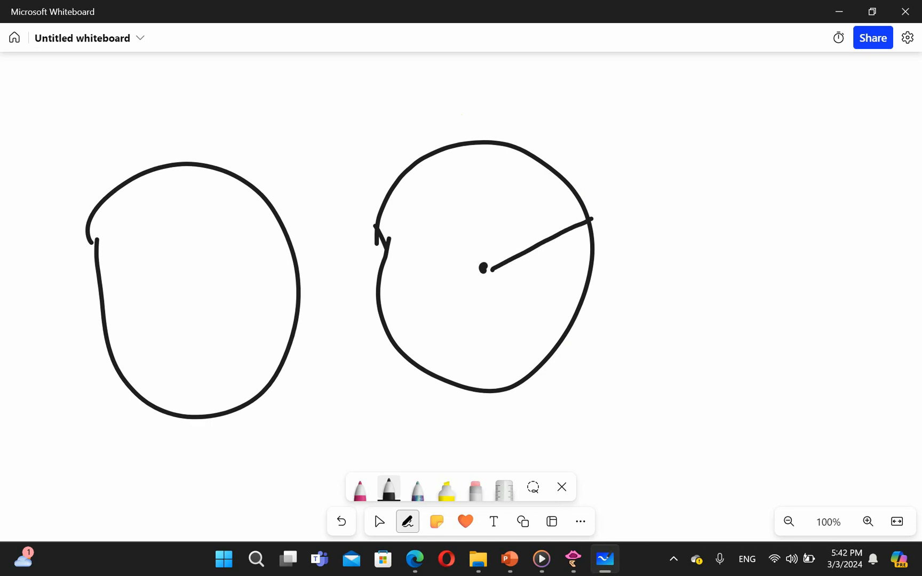
left_click(190, 297)
left_click_drag(195, 299, 301, 276)
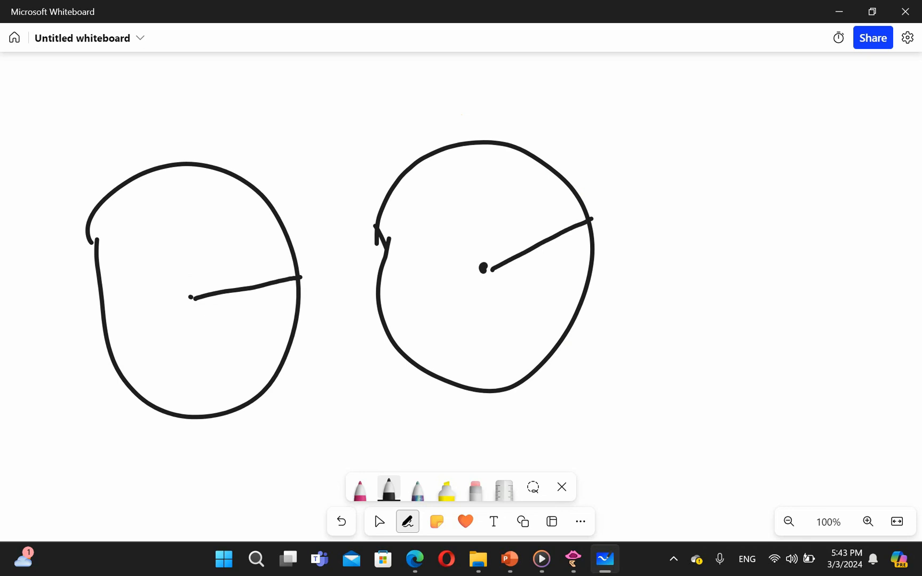
left_click_drag(190, 297, 298, 278)
mouse_move(298, 279)
left_mouse_down()
mouse_move(291, 349)
mouse_move(217, 404)
mouse_move(104, 320)
mouse_move(159, 185)
mouse_move(293, 229)
mouse_move(293, 278)
left_mouse_up()
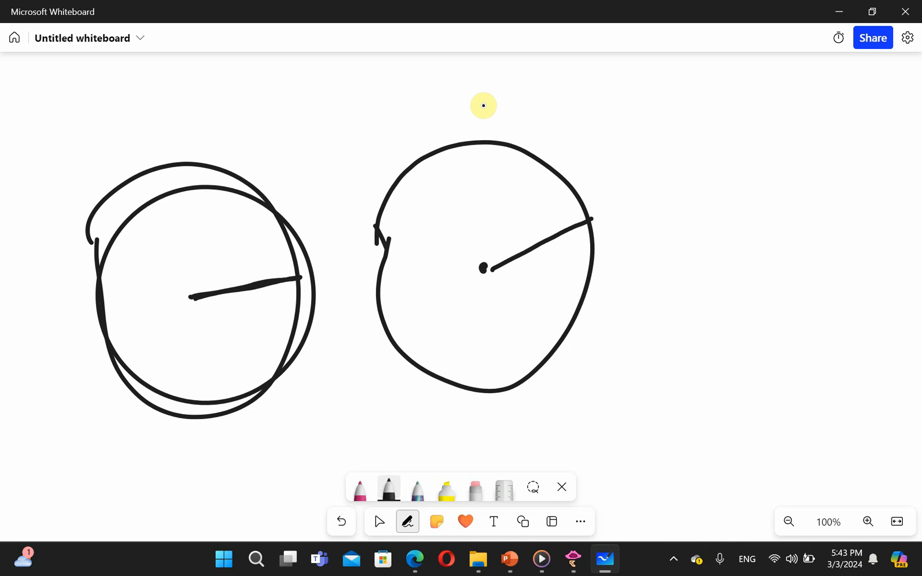
Step: Trace the left circle's radius once more and draw a freehand wave with two crests beside the right circle
mouse_move(585, 564)
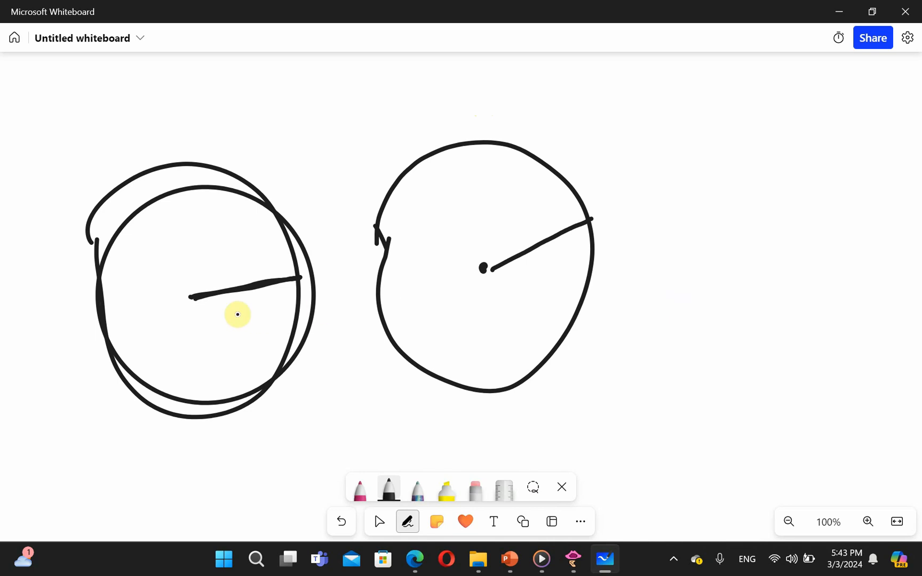
left_click_drag(194, 305, 297, 278)
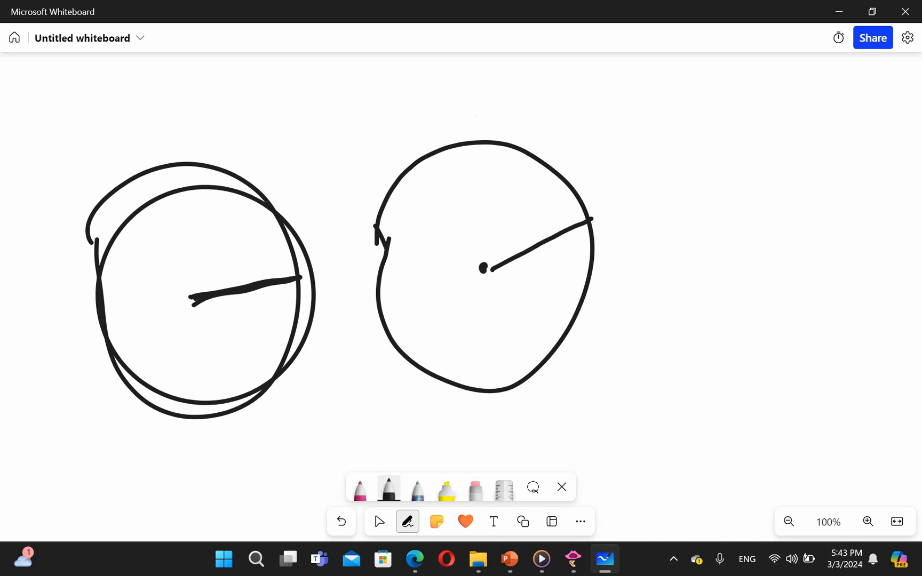
mouse_move(601, 389)
left_mouse_down()
mouse_move(596, 367)
mouse_move(648, 262)
mouse_move(677, 330)
mouse_move(727, 386)
mouse_move(724, 244)
mouse_move(788, 324)
mouse_move(810, 414)
left_mouse_up()
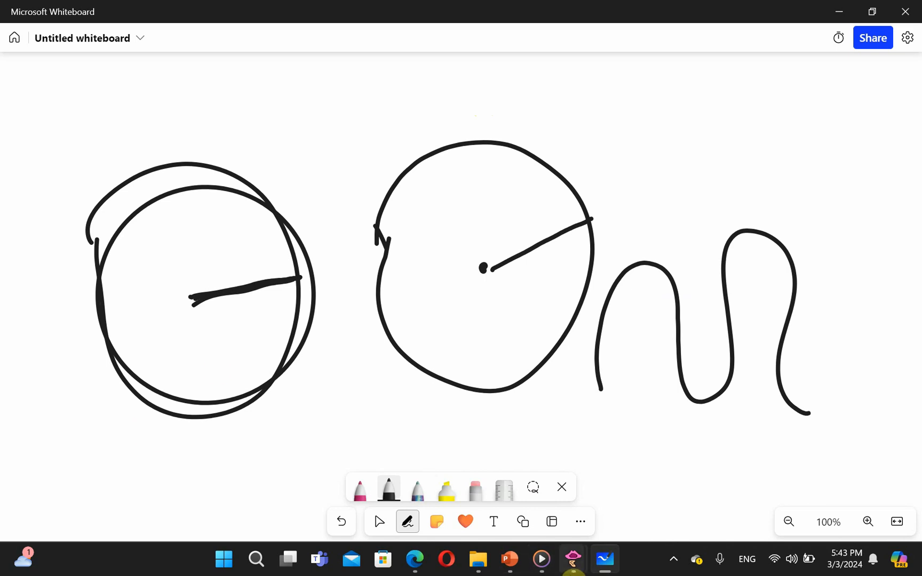
Step: Switch back to the sineWithNoise sound window in Praat and select one trough-to-trough cycle from about 0.4978 to 0.5007 s
left_click(619, 474)
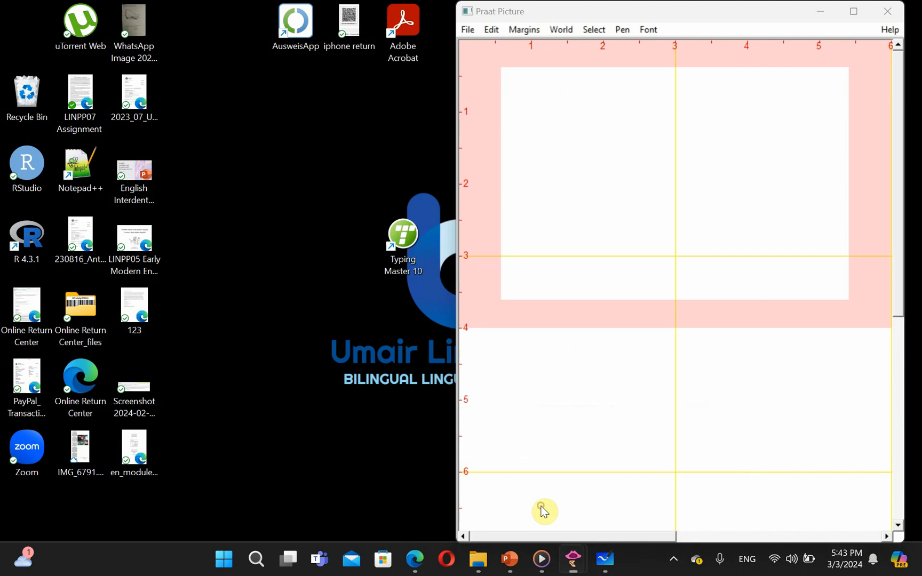
left_click(543, 510)
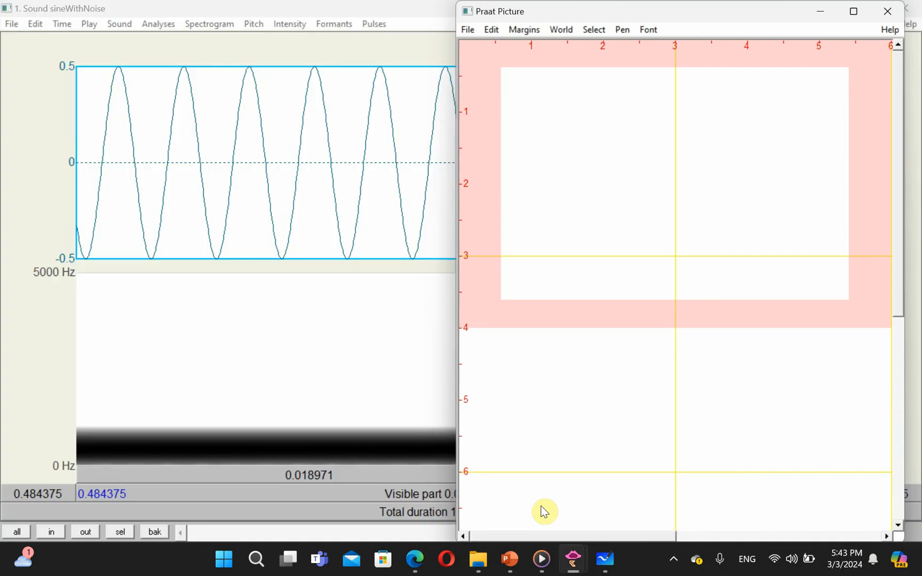
left_click(424, 378)
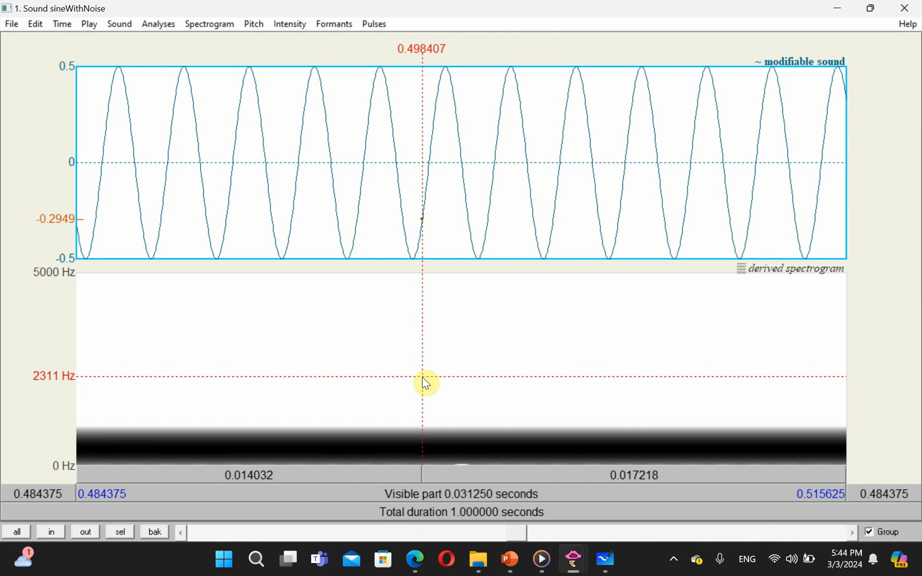
left_click(409, 259)
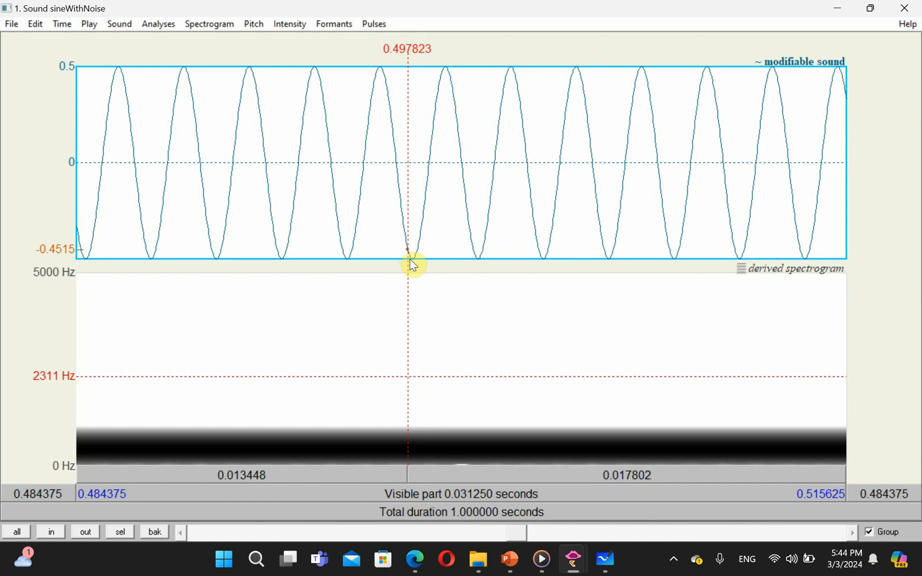
left_click_drag(410, 260, 478, 263)
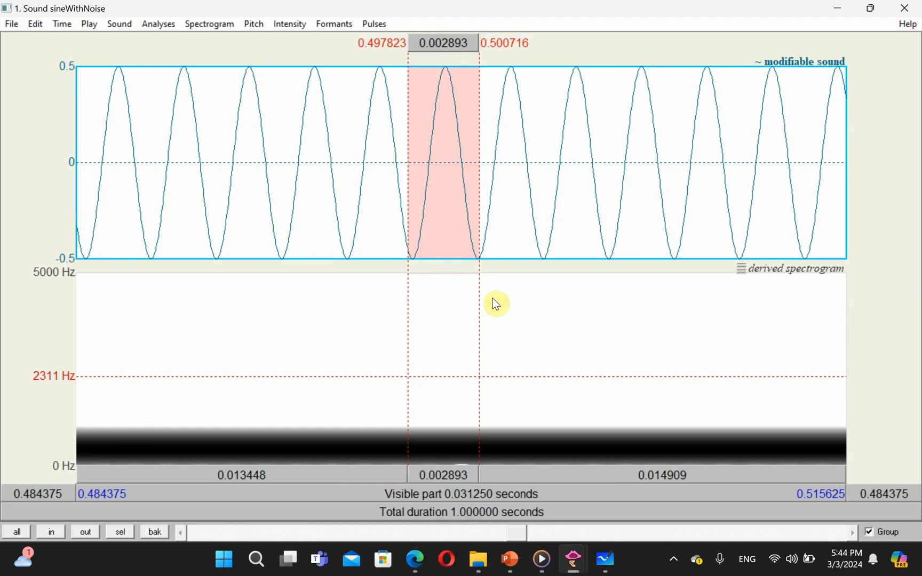
Step: Minimize the sound window and reduce the formula for the new sound to 1/2 * sin(2*pi*377*x), deleting the explanatory text after it
left_click(839, 10)
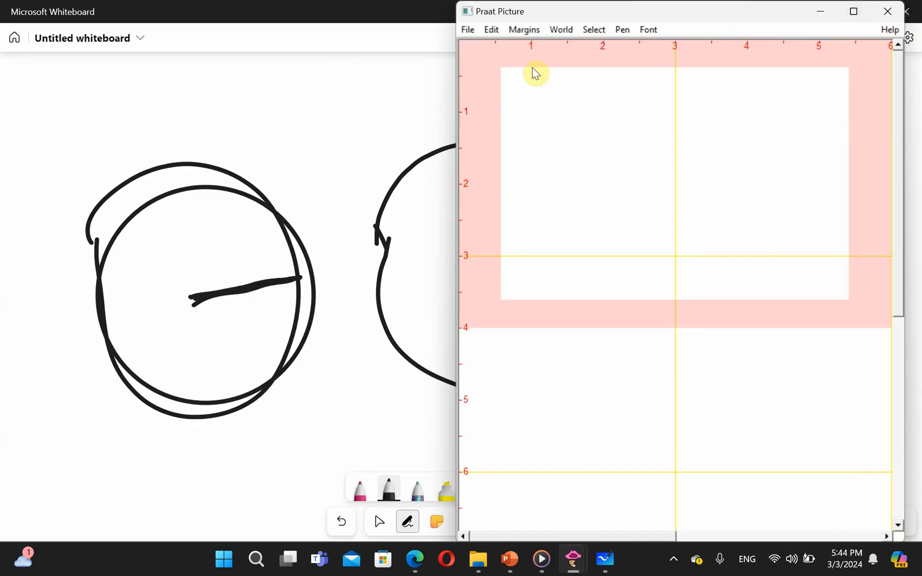
mouse_move(557, 567)
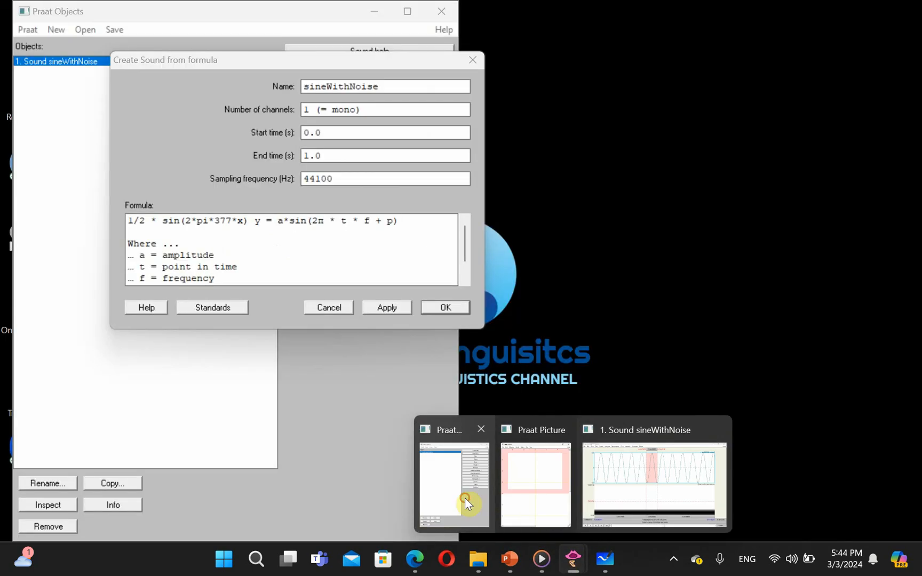
left_click(465, 498)
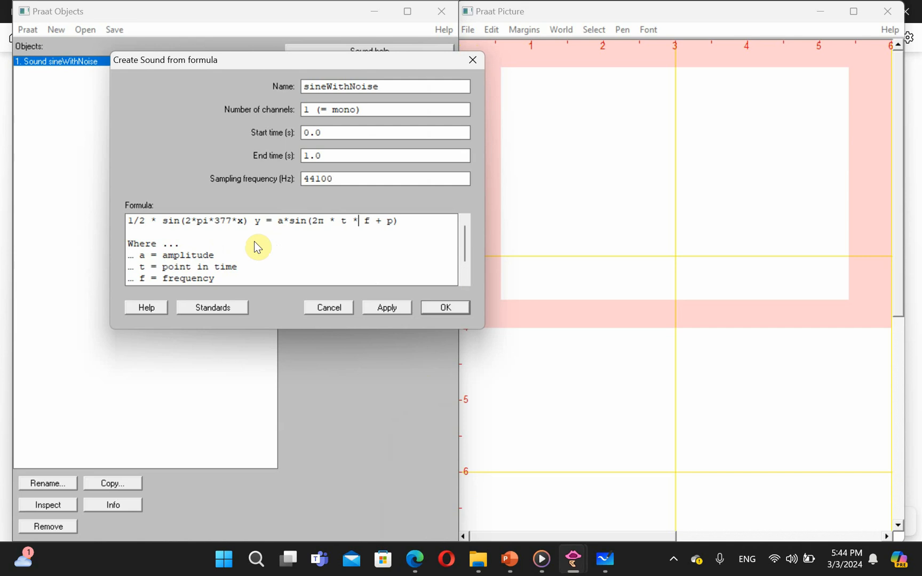
left_click_drag(249, 213, 269, 315)
key("BackSpace")
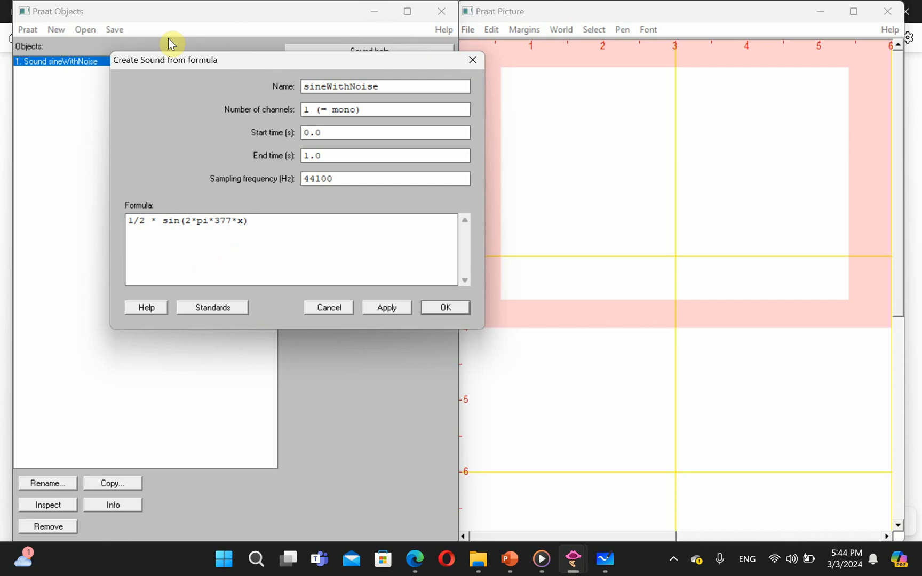
Step: Create a new Praat script and enter "Create Sound from formula:" as its first line
left_click(155, 25)
left_click(56, 29)
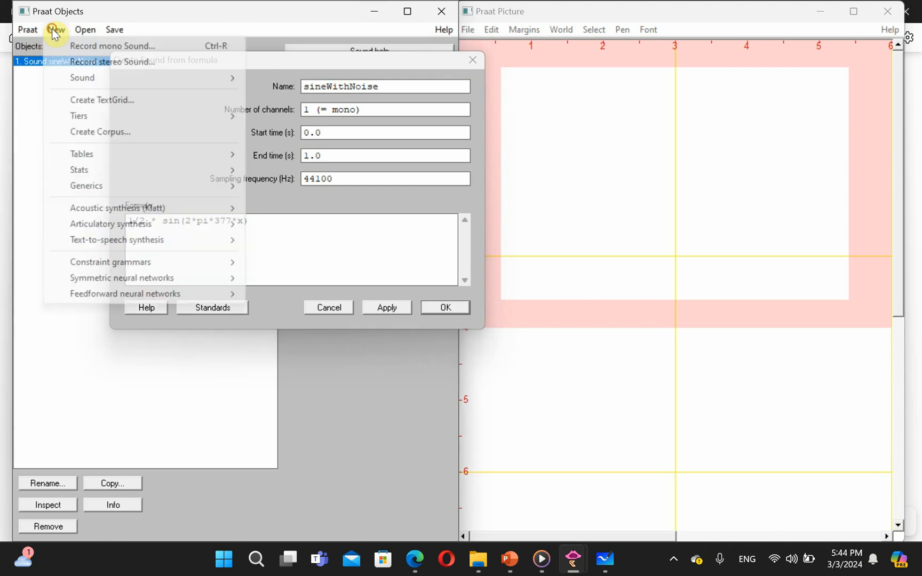
mouse_move(27, 29)
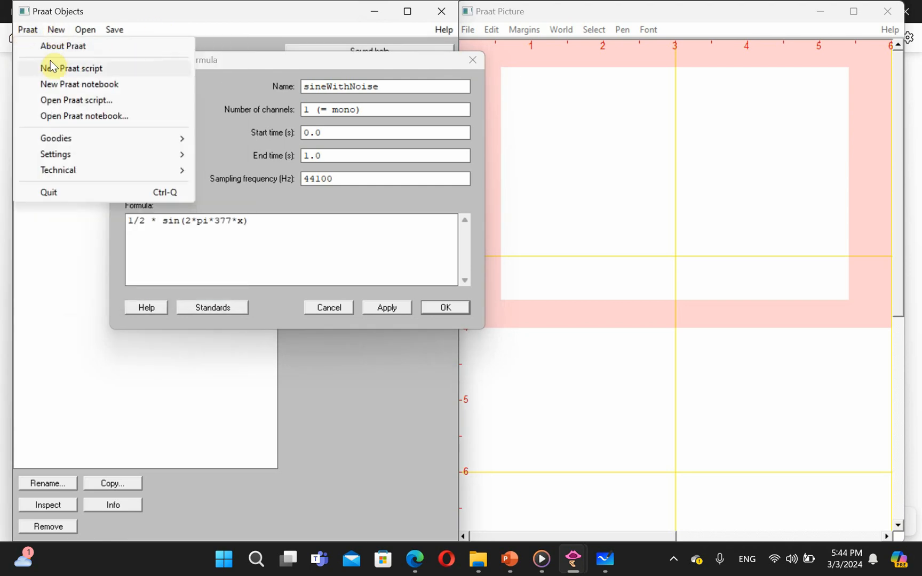
left_click(58, 72)
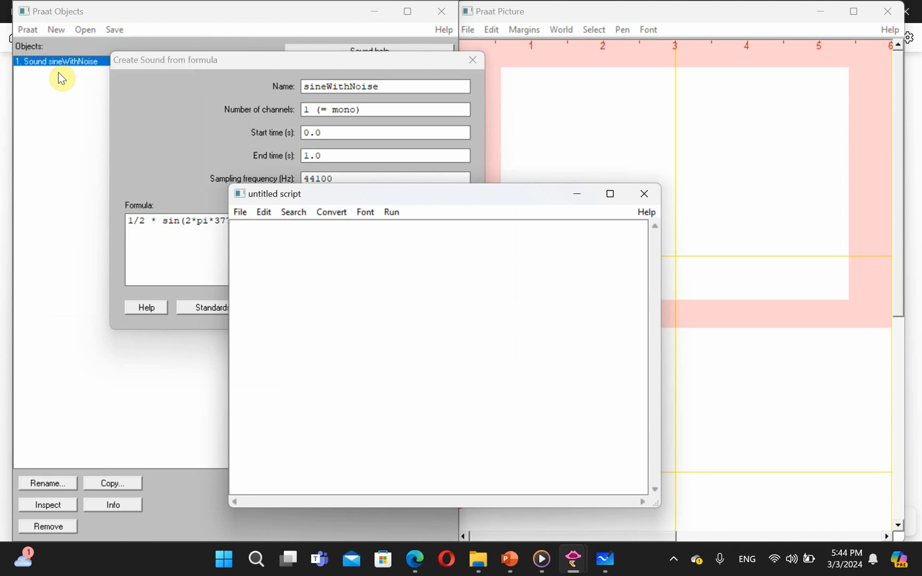
type("Create Soun")
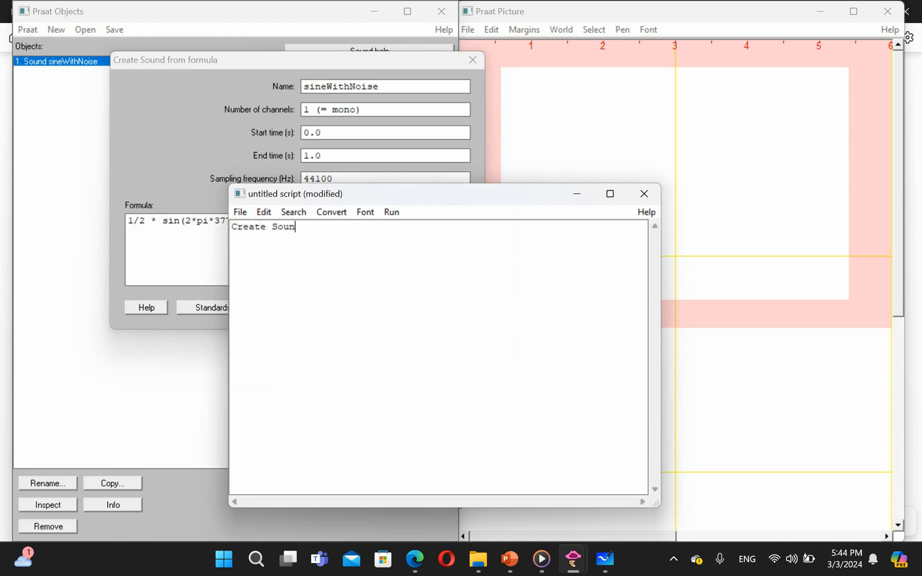
type("d from formula:")
Step: Check the Create Sound from formula command name and add the arguments "sine", 1, 0, 1, 44100 to the script line
left_click(49, 28)
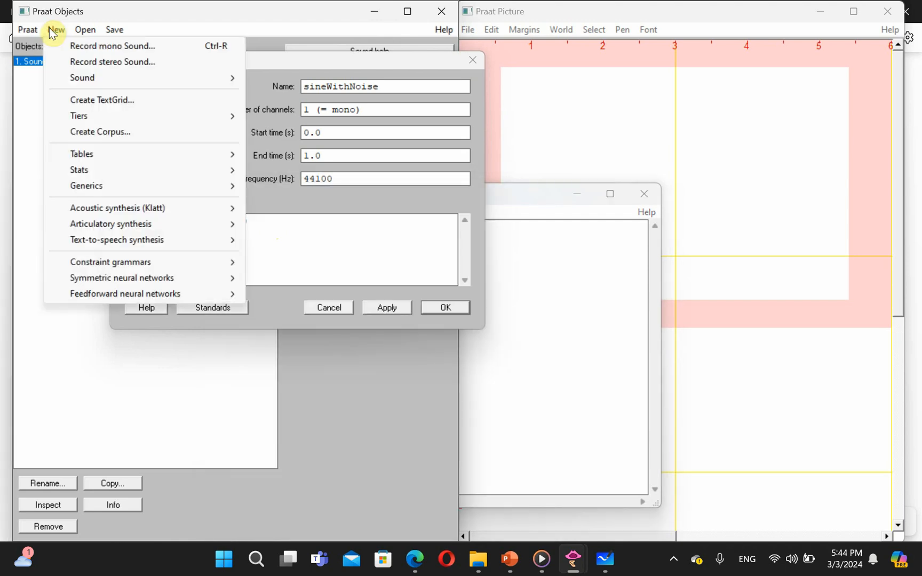
mouse_move(118, 87)
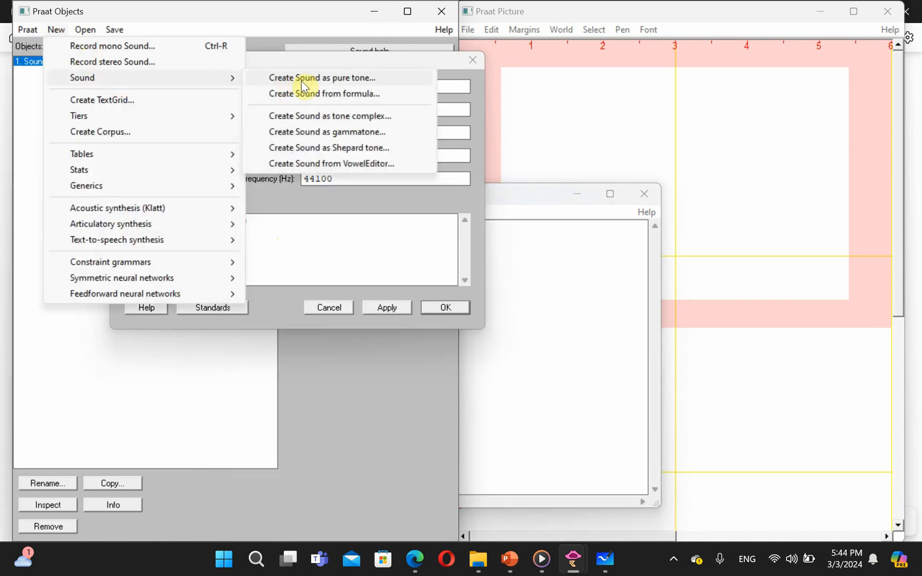
left_click(503, 292)
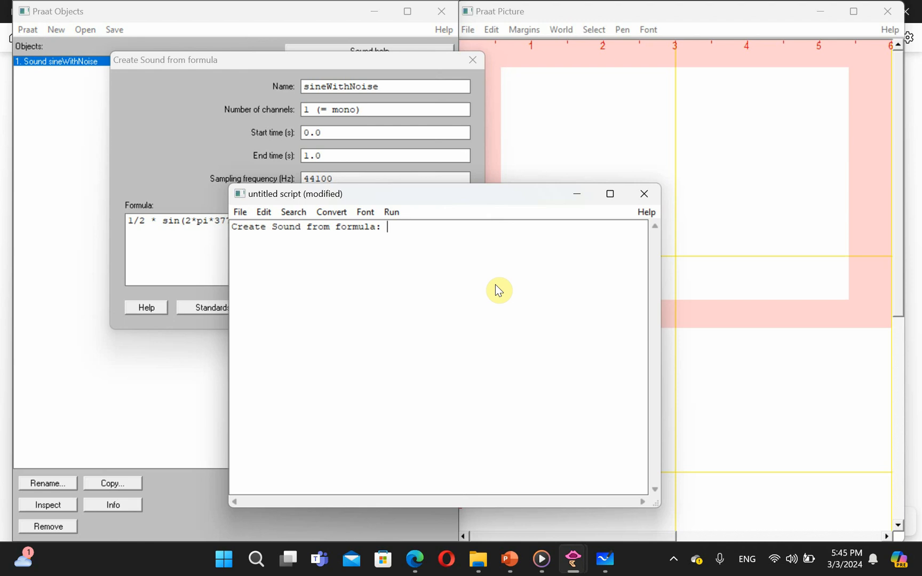
type("\"sine\"")
type(", 1, 0, 1, 44100")
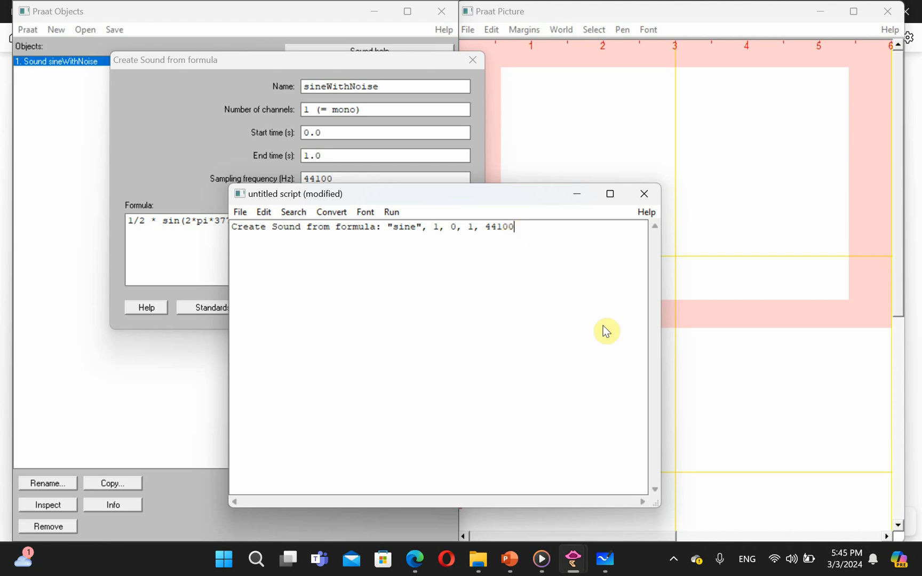
left_click(675, 567)
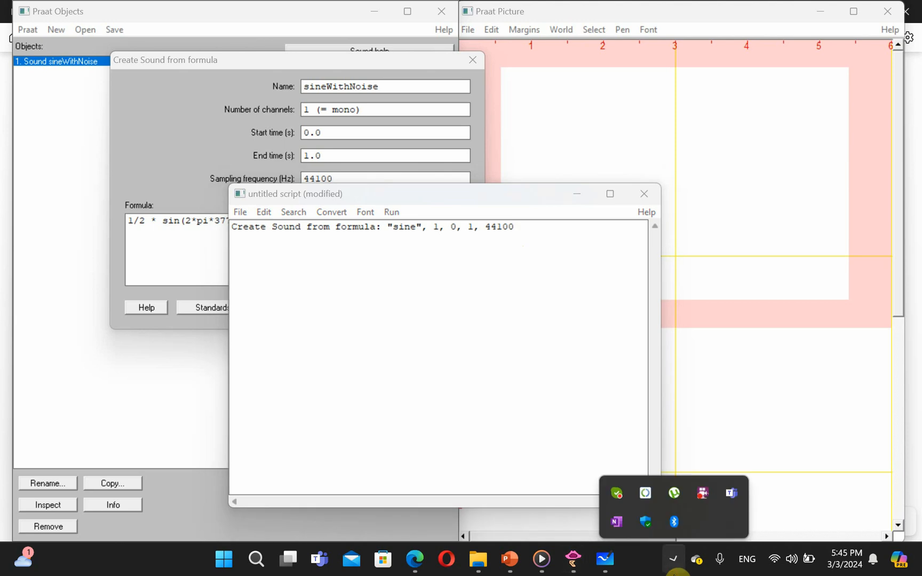
right_click(703, 488)
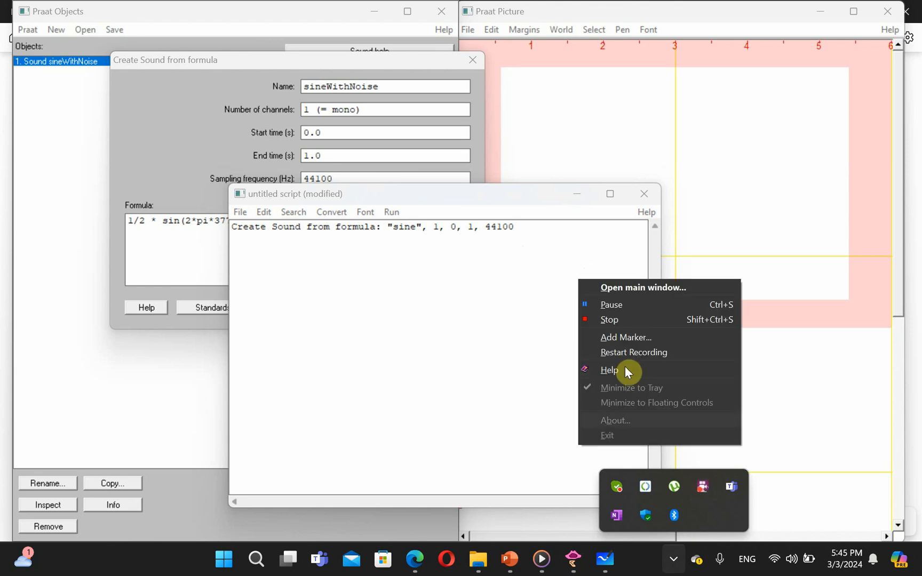
left_click(630, 325)
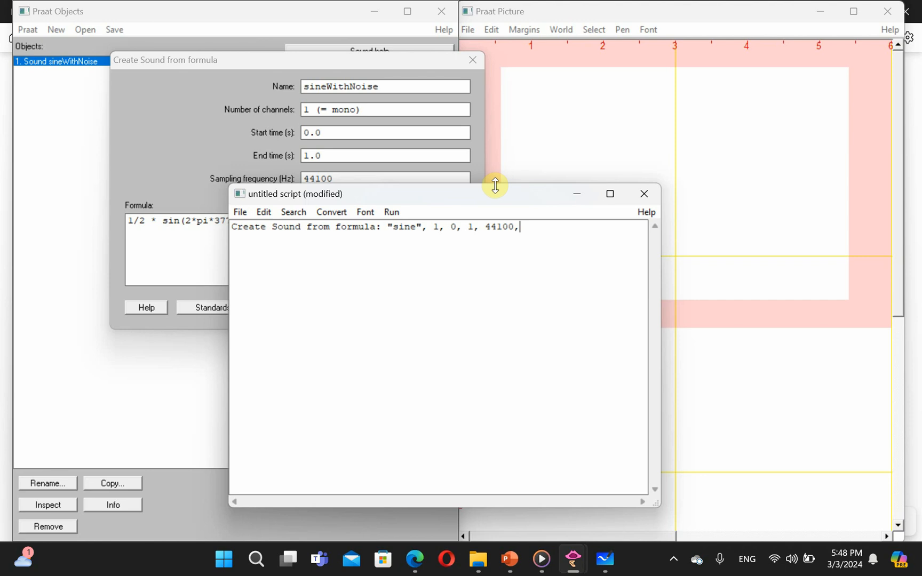
Step: Move the script window clear of the dialog's formula and append ~1/2 * sin(2*pi*377*x) as the script command's last argument
left_click_drag(499, 191, 663, 206)
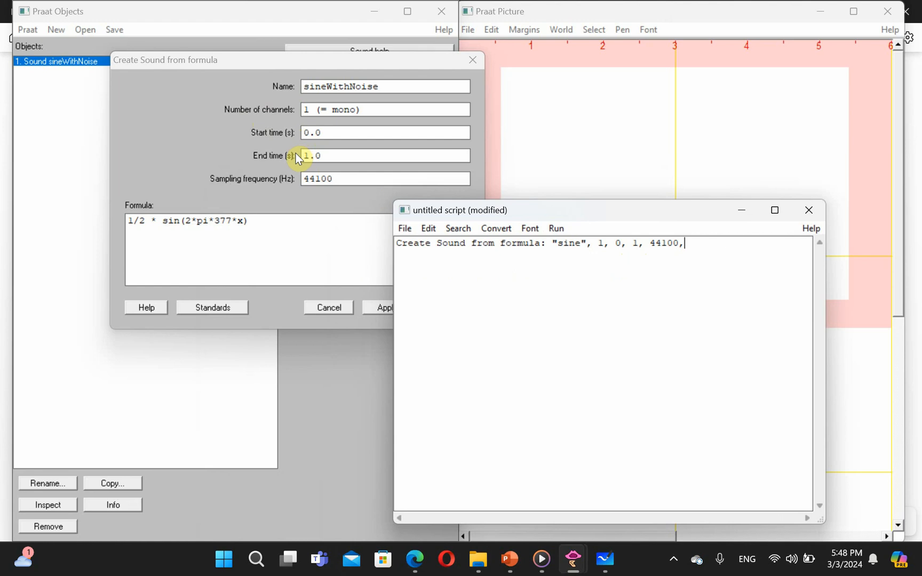
left_click_drag(255, 221, 147, 220)
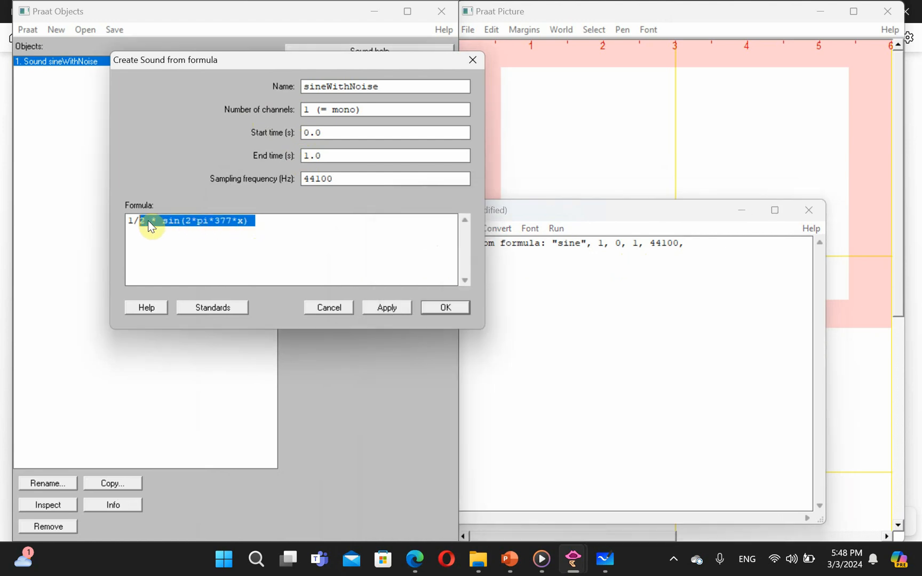
left_click(700, 246)
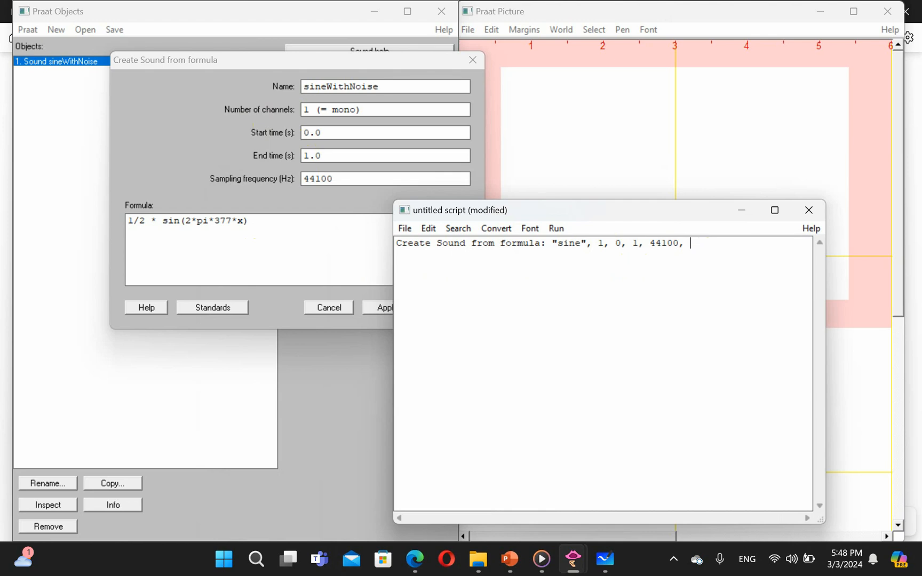
type("~")
type("1/2 * sin(2*pi*377*x)")
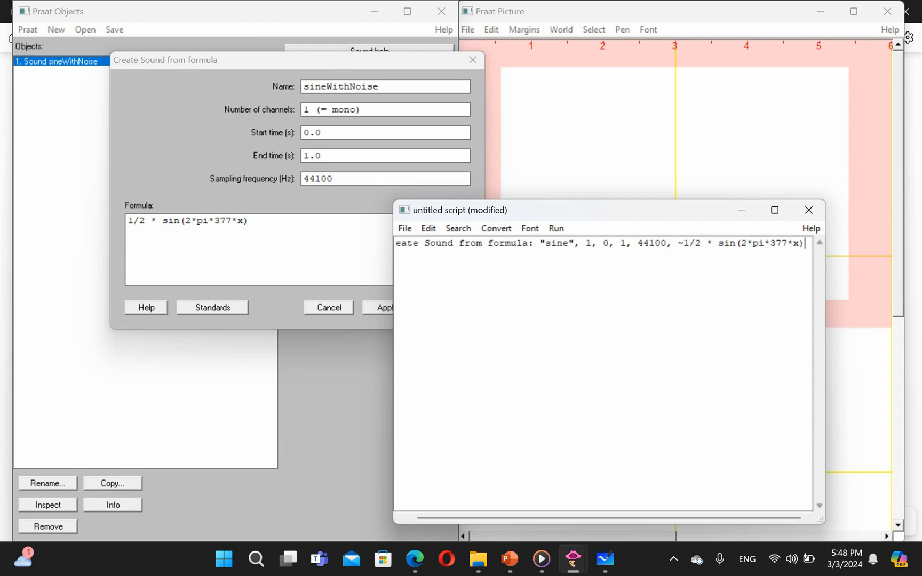
Step: Run the script to create the sine sound and move the formula dialog clear of the object list
left_click(556, 228)
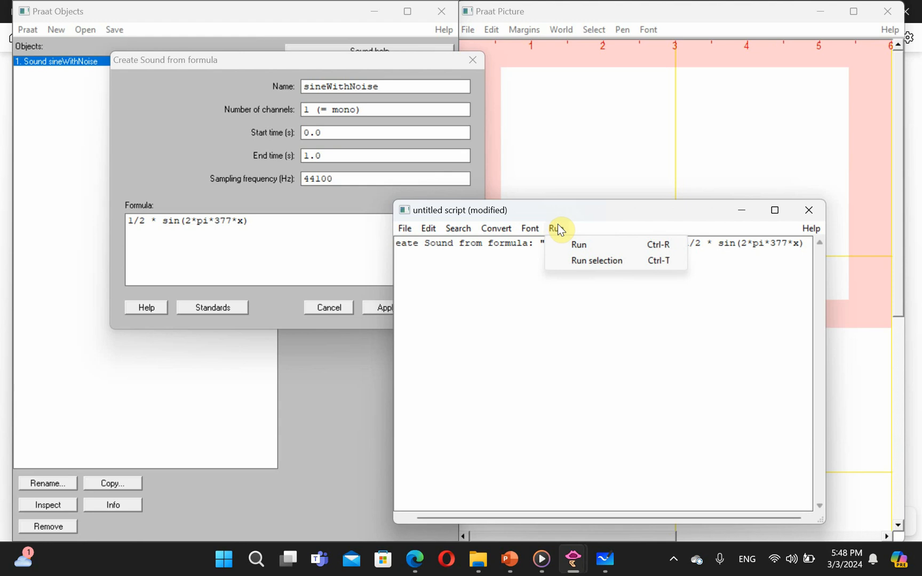
left_click(569, 245)
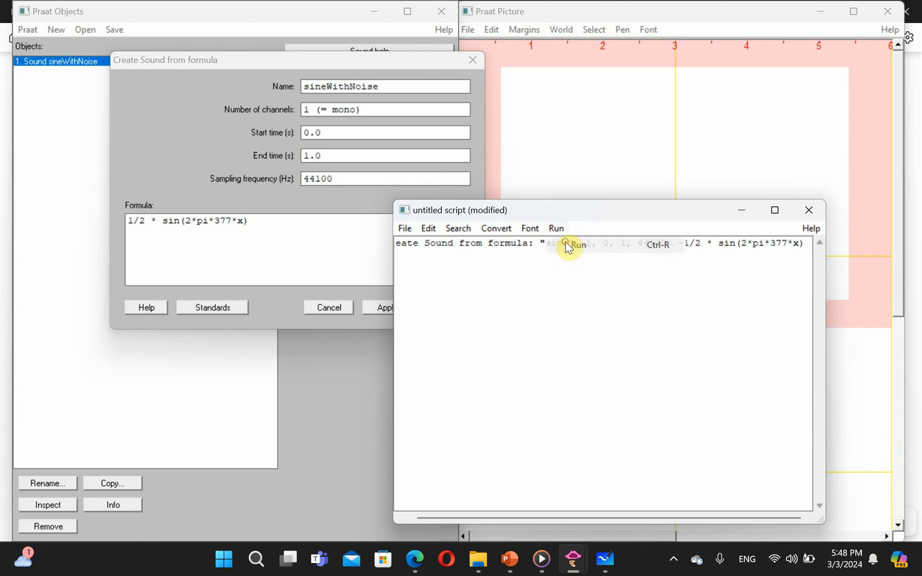
left_click_drag(404, 64, 355, 245)
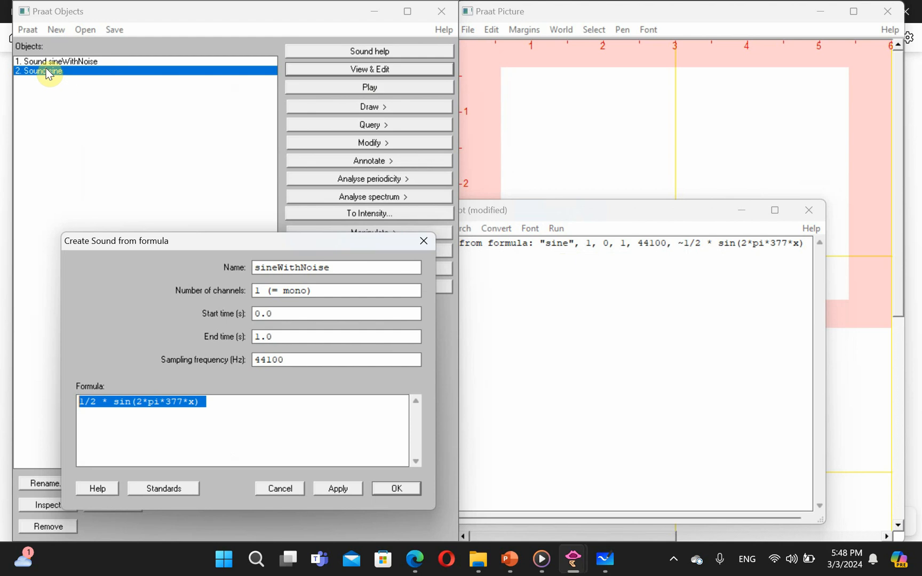
Step: Open the new sine sound and view a 0.125 s stretch of its waveform
left_click(324, 69)
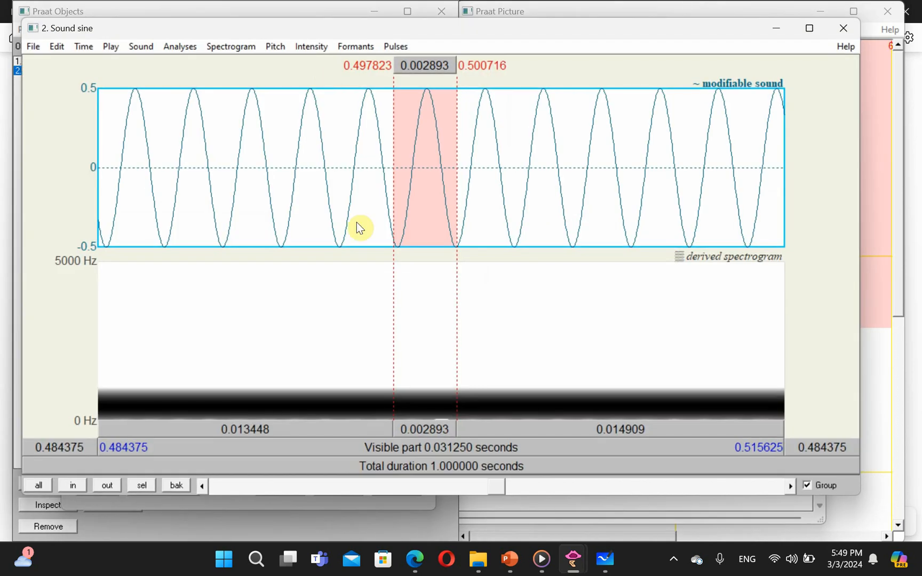
mouse_move(575, 567)
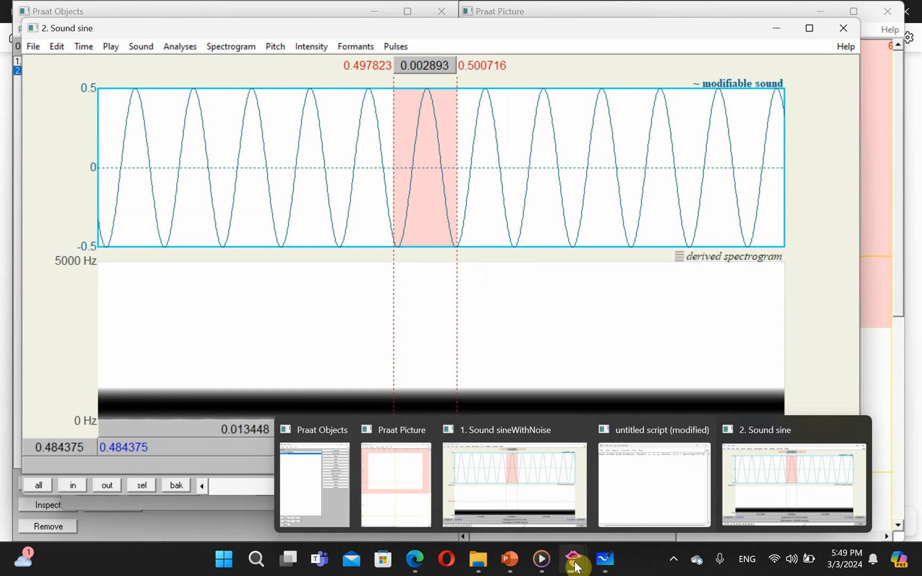
left_click(775, 467)
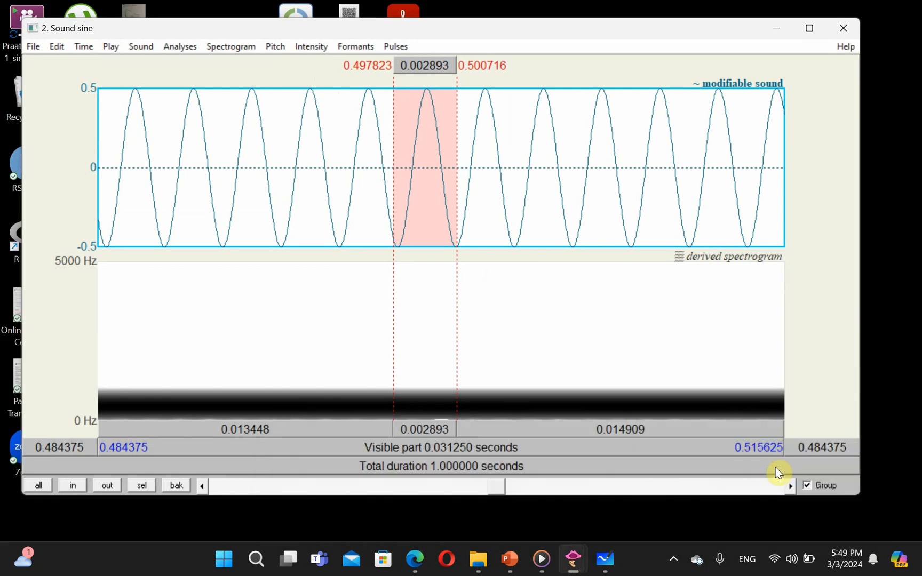
key("ctrl+o")
key("ctrl+o")
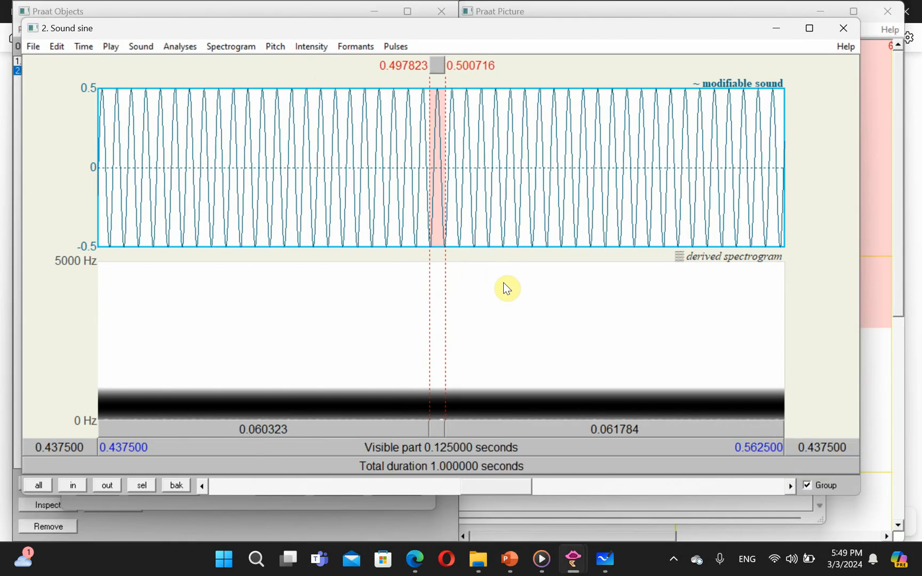
Step: Return to the script window and add a Play command below the sound creation line
left_click(879, 342)
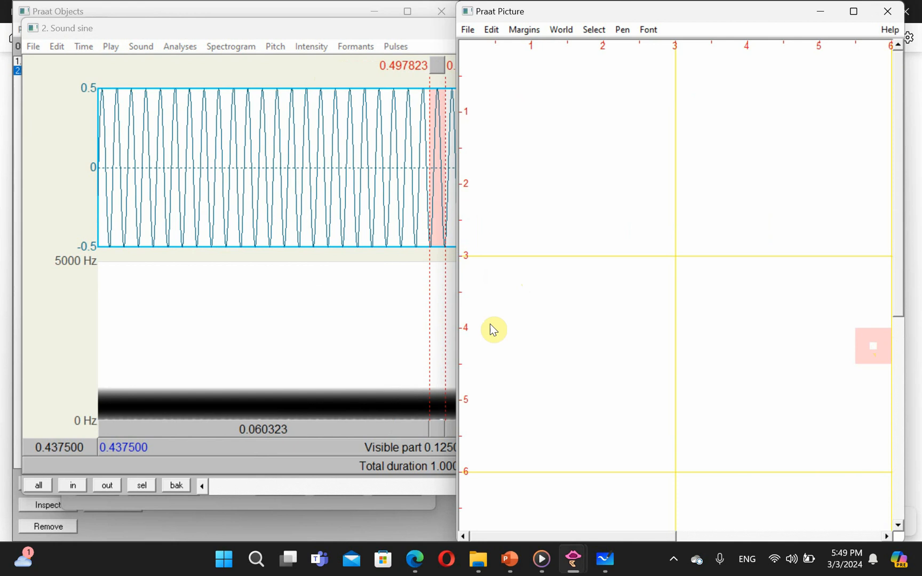
left_click(401, 502)
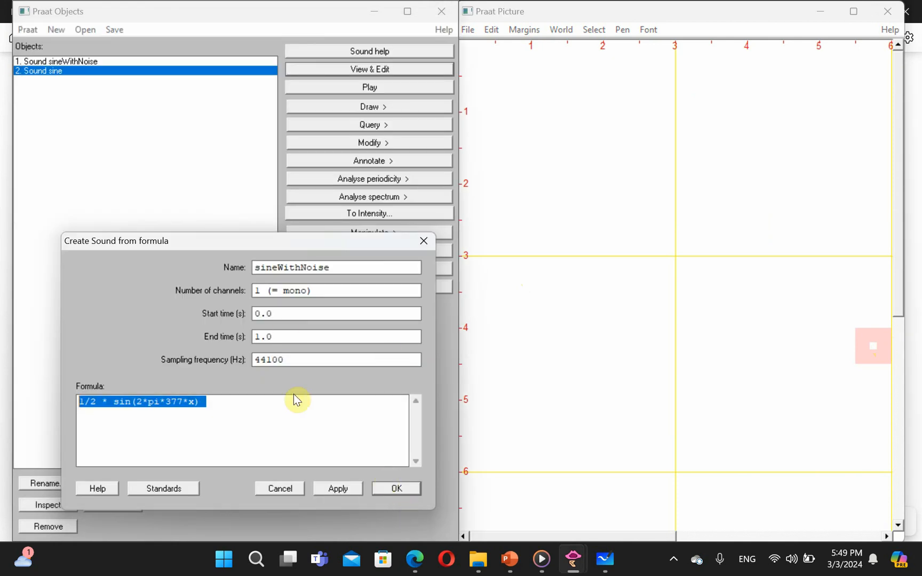
mouse_move(574, 558)
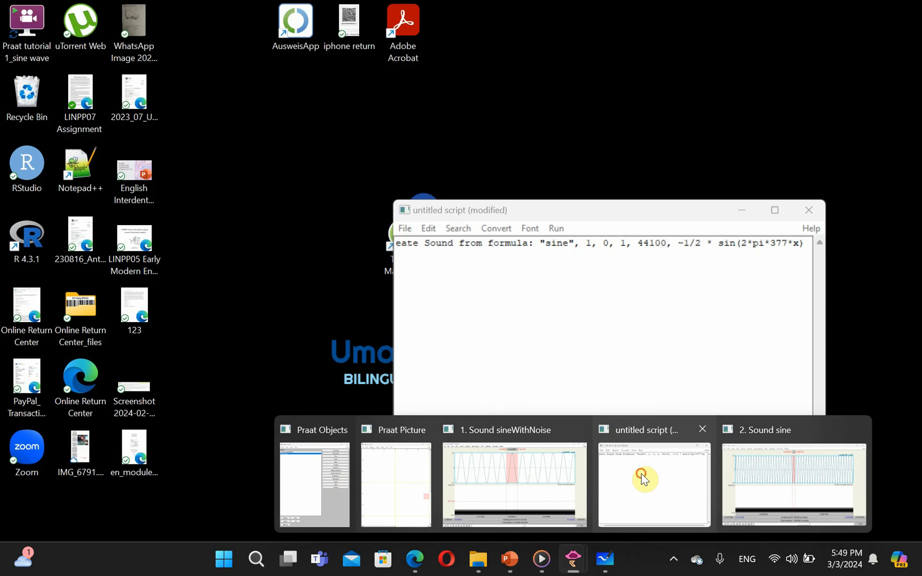
left_click(636, 469)
key("Home")
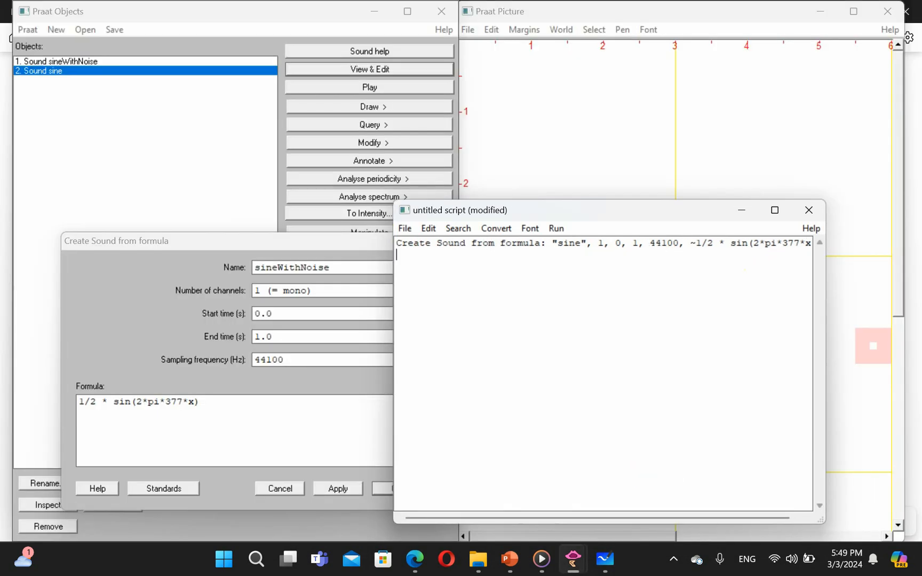
key("Return")
type("Play")
Step: Run the script twice to create and play the sine sound
left_click(555, 228)
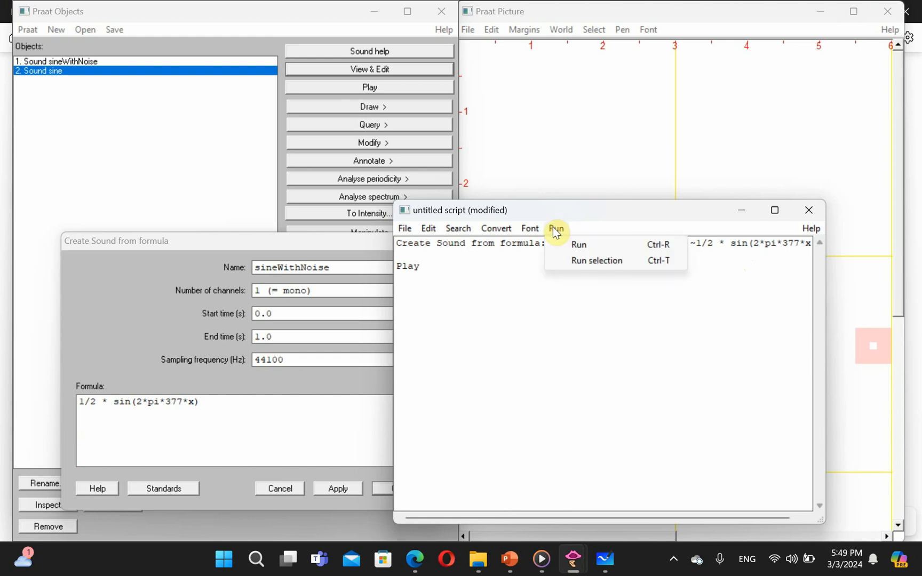
left_click(563, 244)
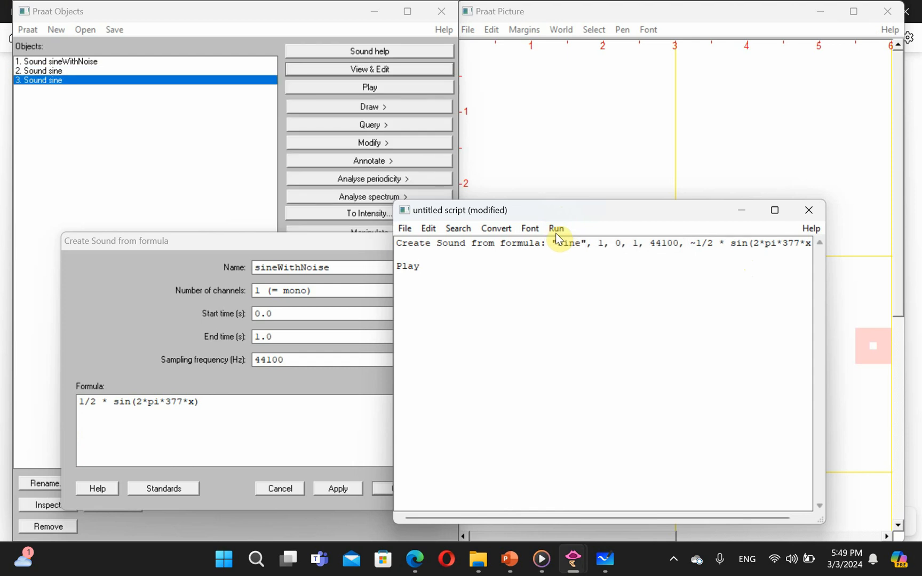
left_click(556, 227)
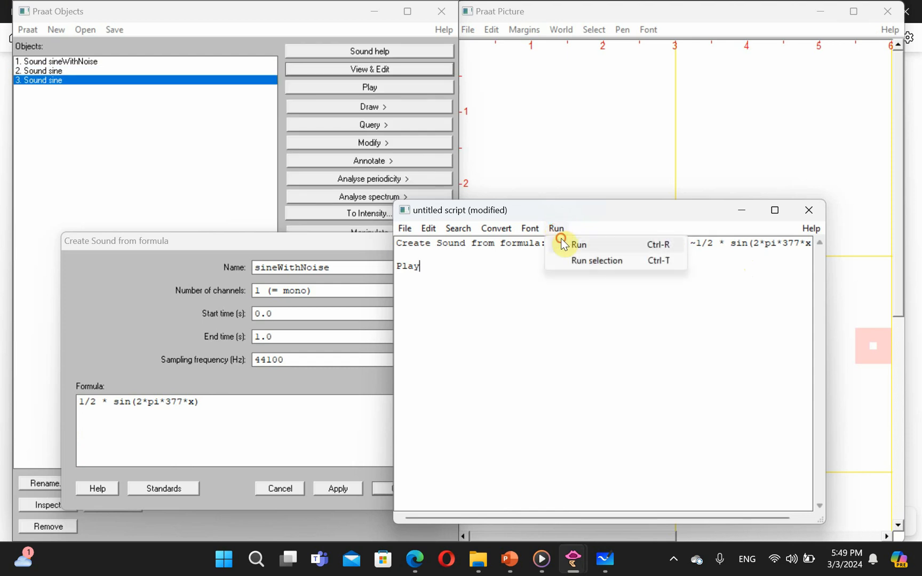
left_click(561, 238)
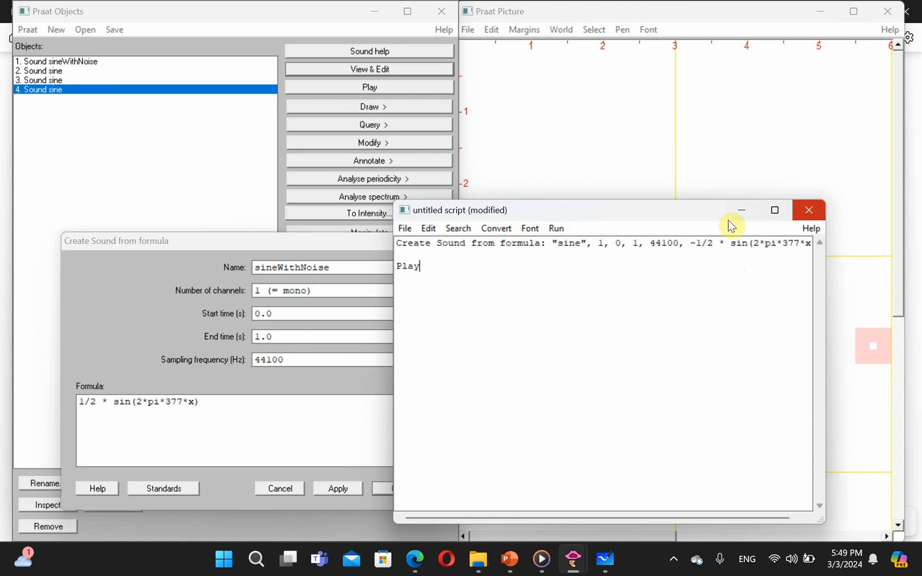
Step: Enlarge the script window, change the frequency in the formula to 669, and restore the window's size
left_click(775, 210)
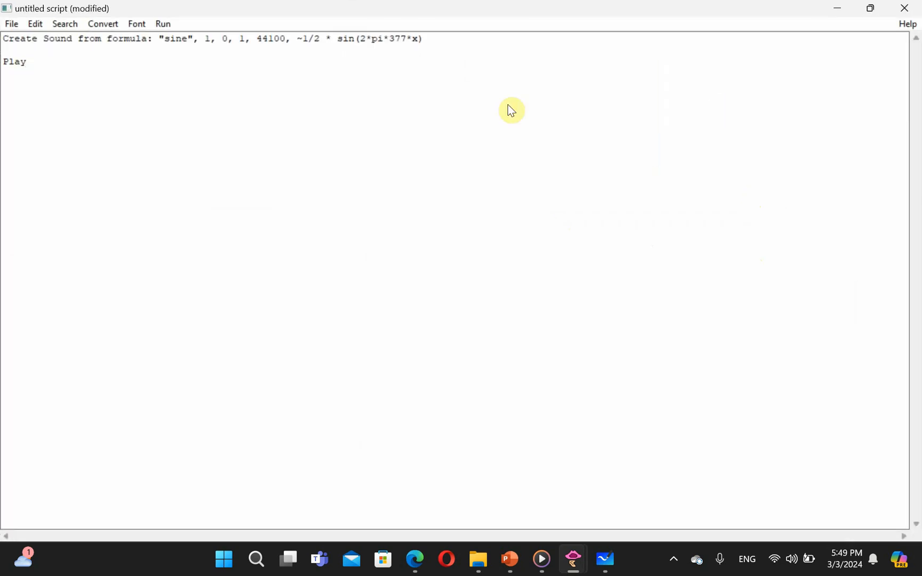
left_click(400, 39)
key("BackSpace")
key("BackSpace")
key("BackSpace")
type("669")
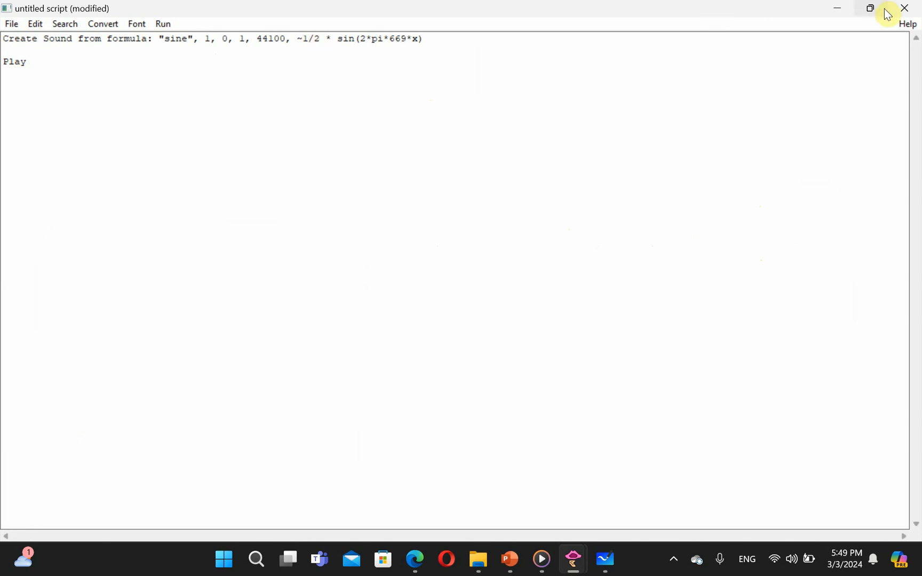
left_click(871, 9)
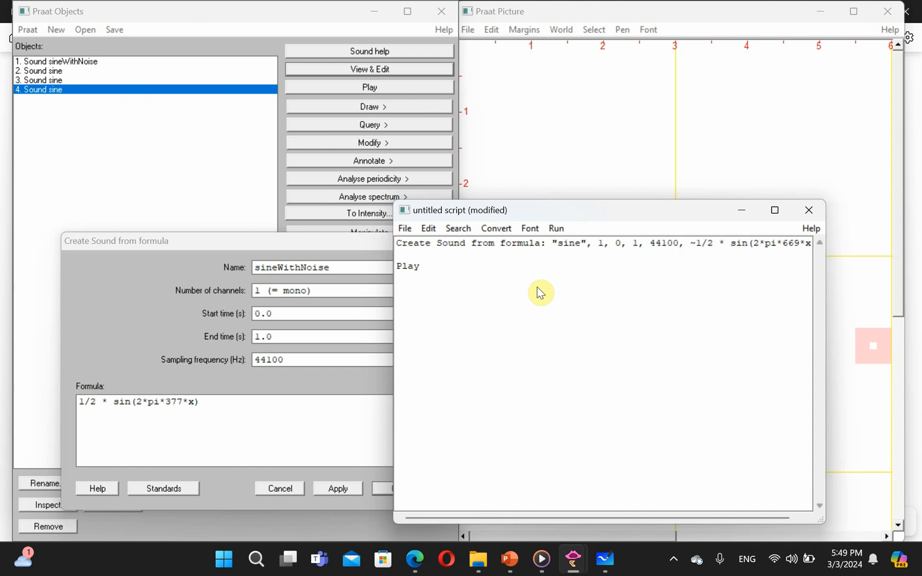
Step: Run the edited script, maximize the Objects window and open the newly created sine sound
left_click(557, 228)
left_click(561, 243)
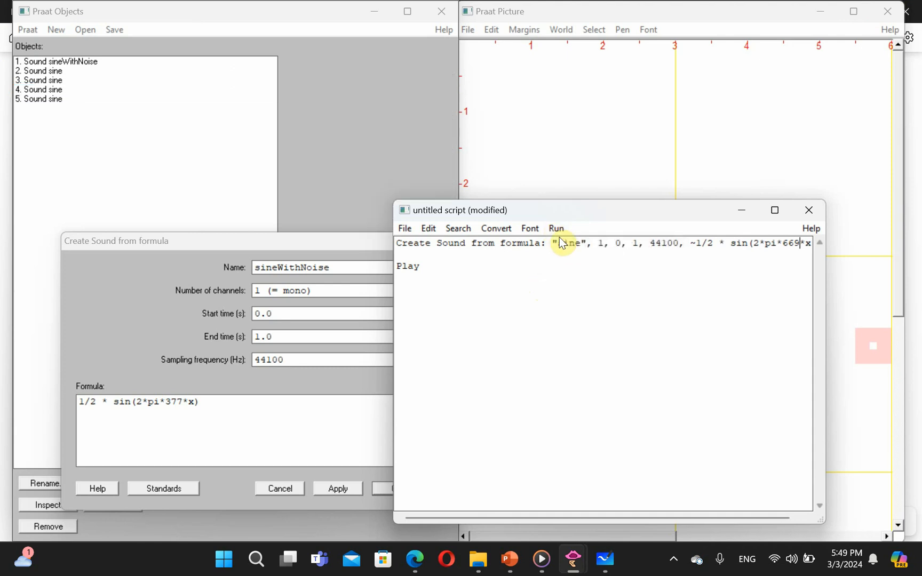
left_click(408, 11)
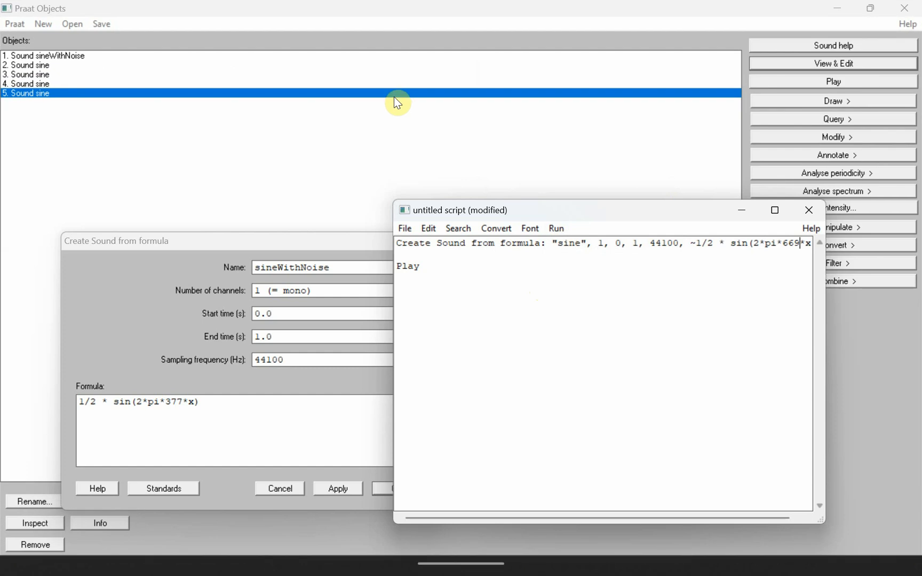
left_click(803, 64)
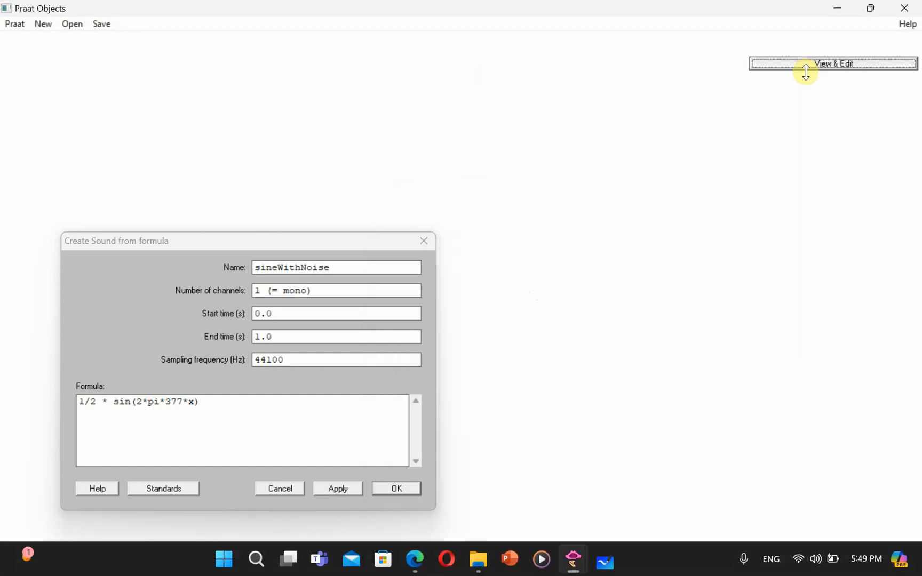
Step: Examine the 669 Hz waveform over a 0.03125 s stretch, placing the cursor on two neighbouring crests, and minimize the sound window
key("ctrl+i")
key("ctrl+i")
key("ctrl+i")
key("ctrl+i")
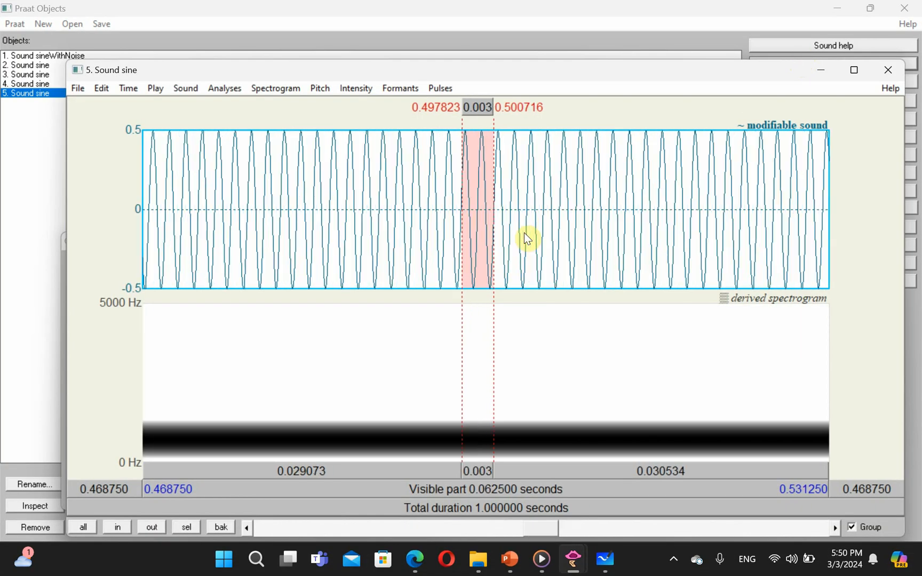
key("ctrl+o")
key("ctrl+o")
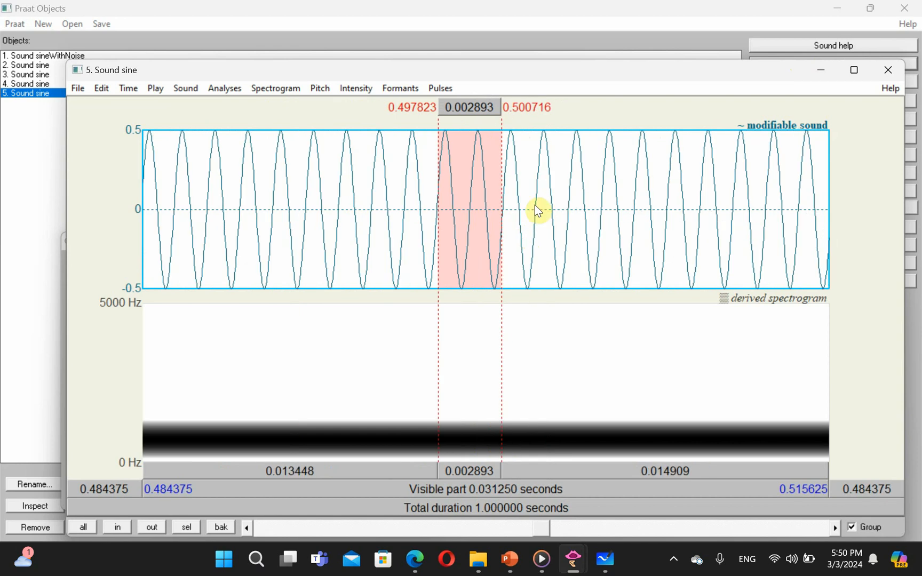
left_click(545, 140)
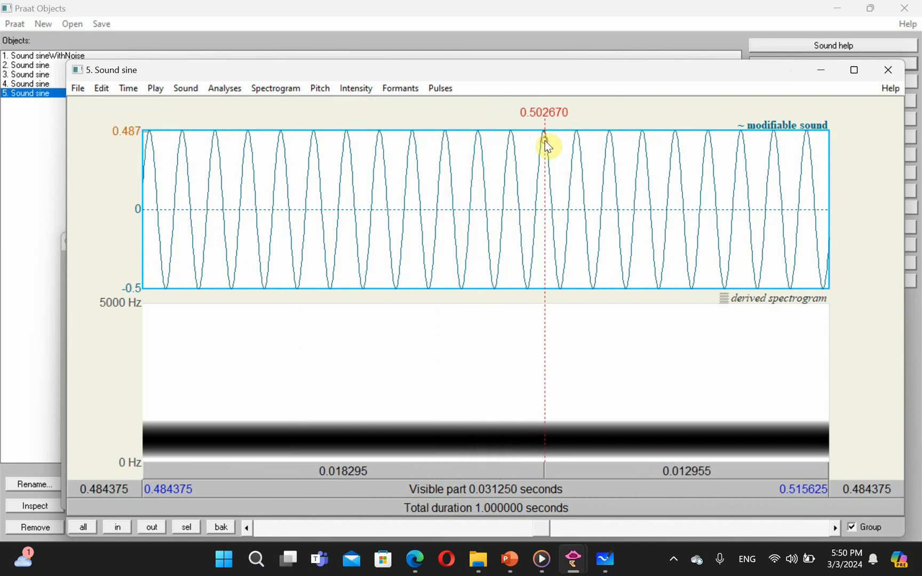
left_click(511, 133)
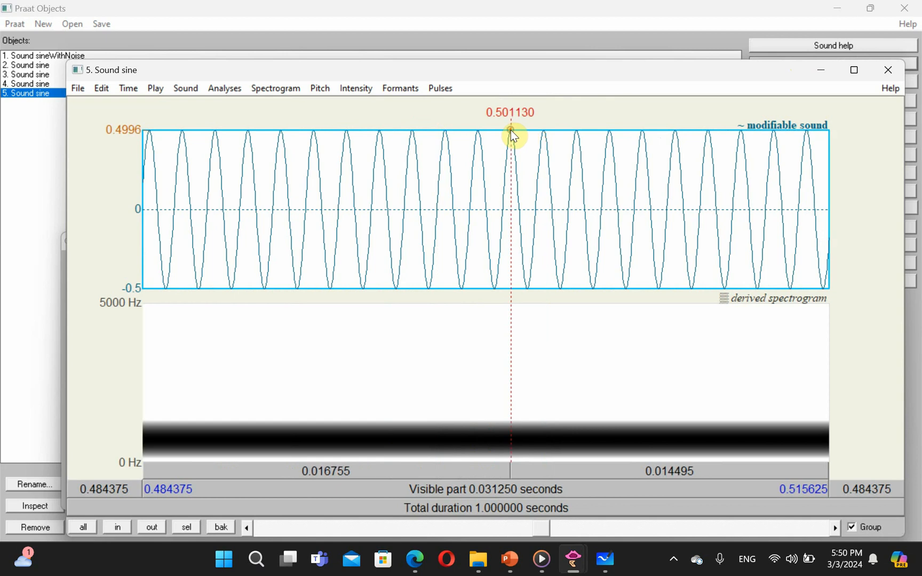
left_click(542, 135)
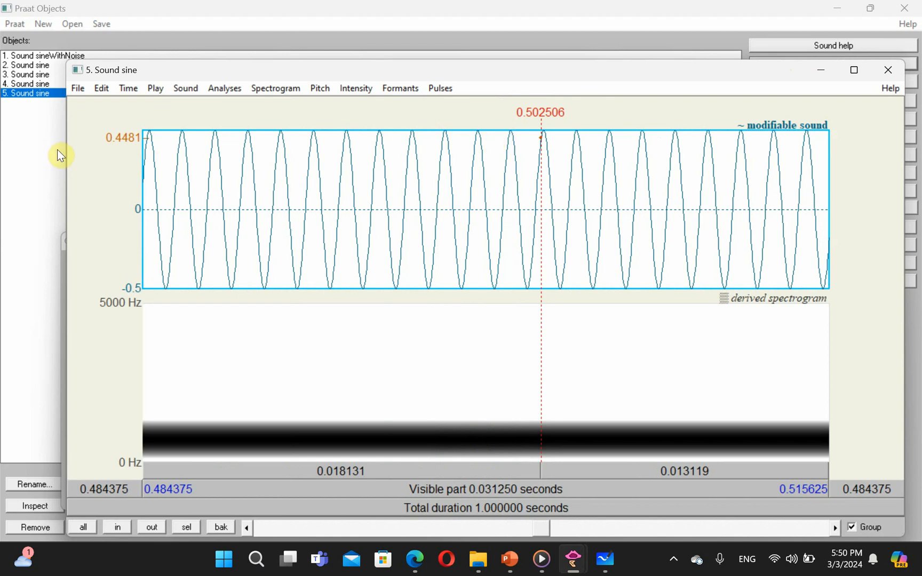
left_click(821, 71)
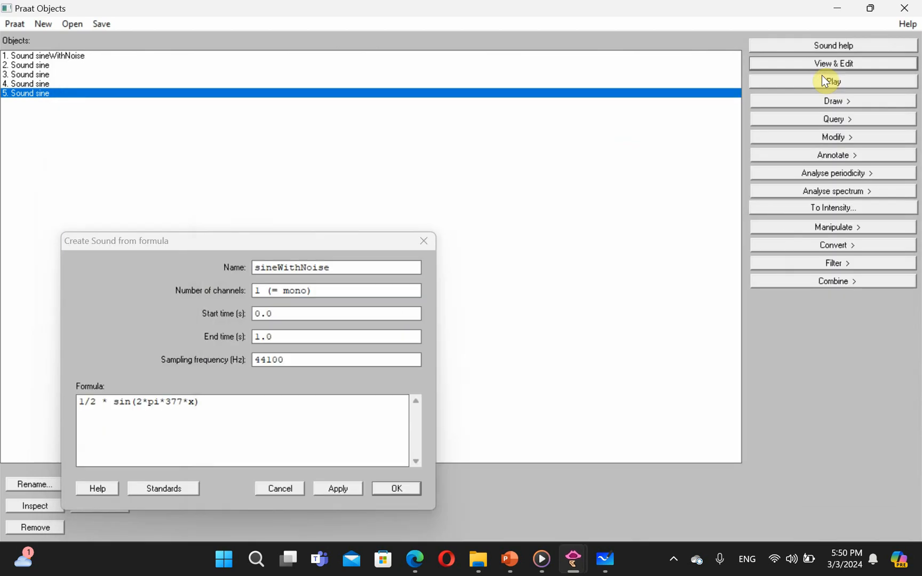